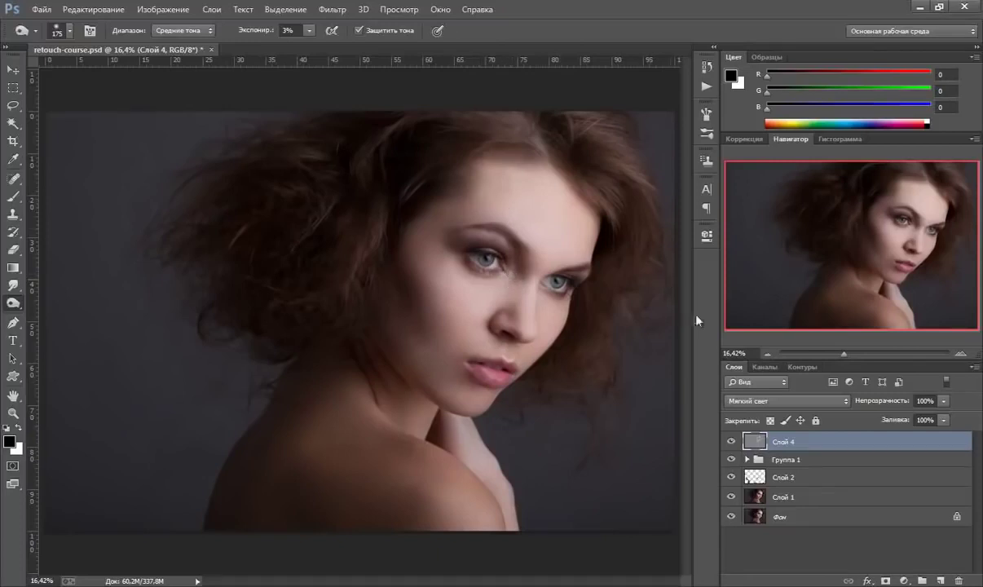
# Add a new layer Слой 5 filled with 50% gray and blended as Мягкий свет (Soft Light)
pyautogui.click(941, 580)
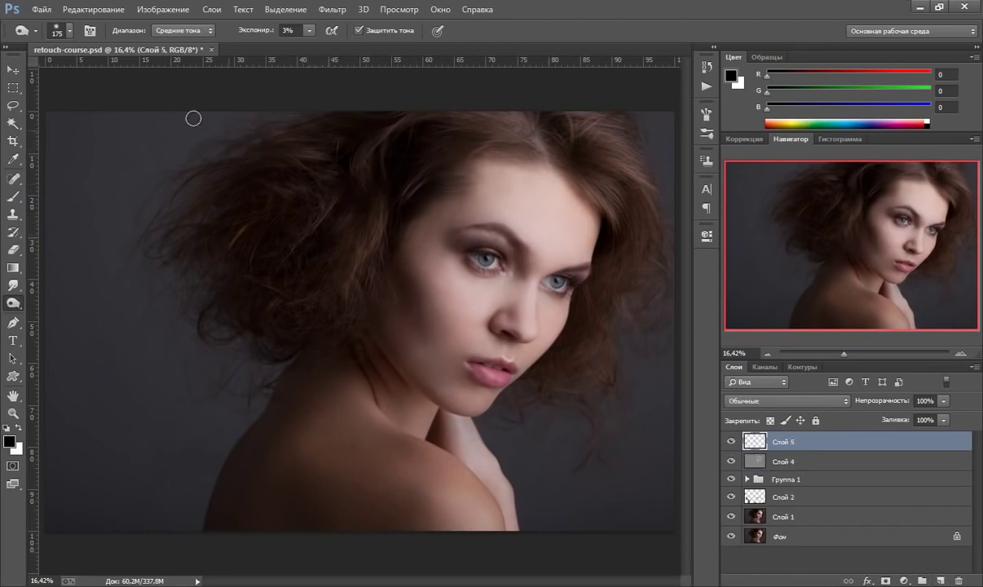
pyautogui.click(90, 9)
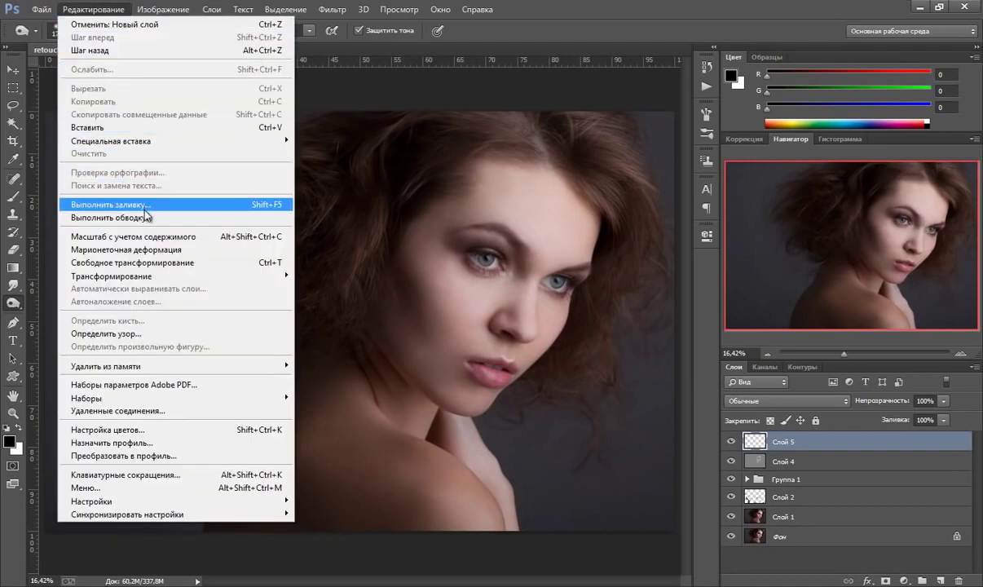
pyautogui.click(139, 199)
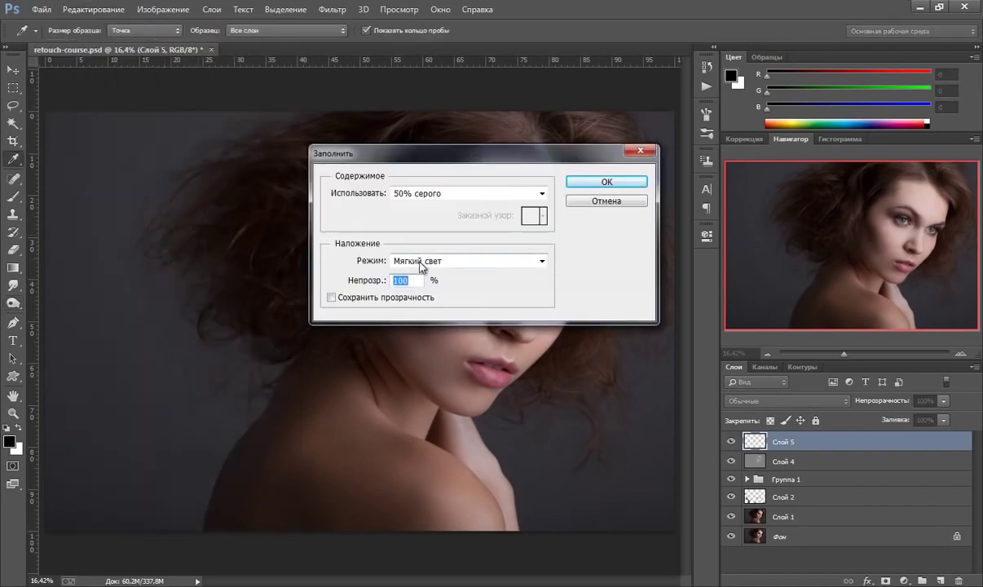
pyautogui.click(582, 183)
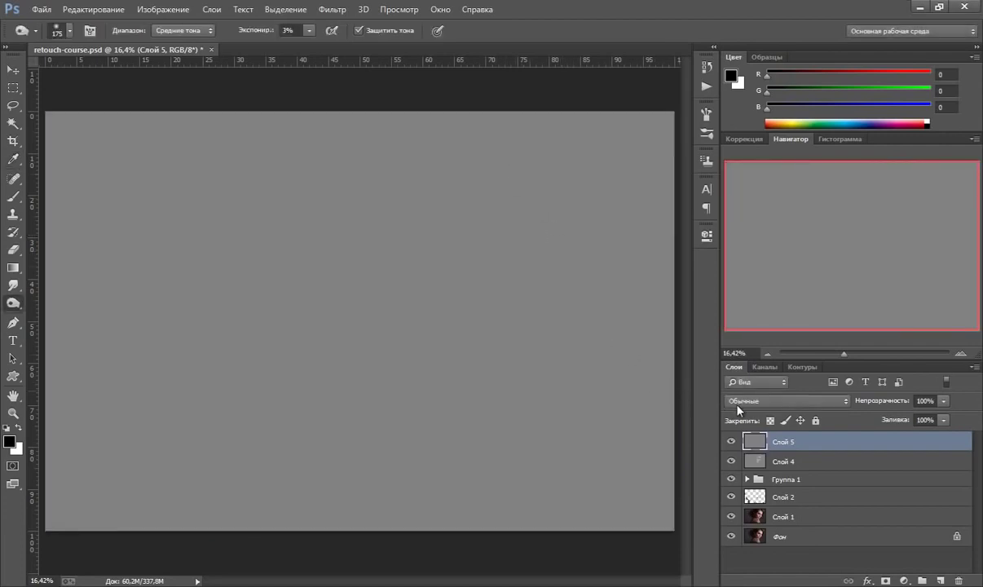
pyautogui.click(739, 401)
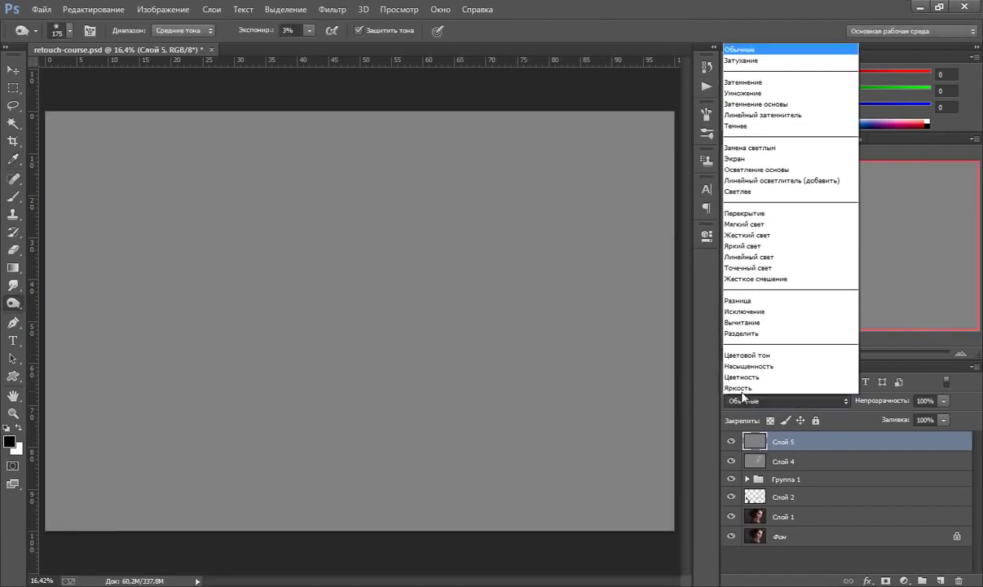
pyautogui.click(754, 223)
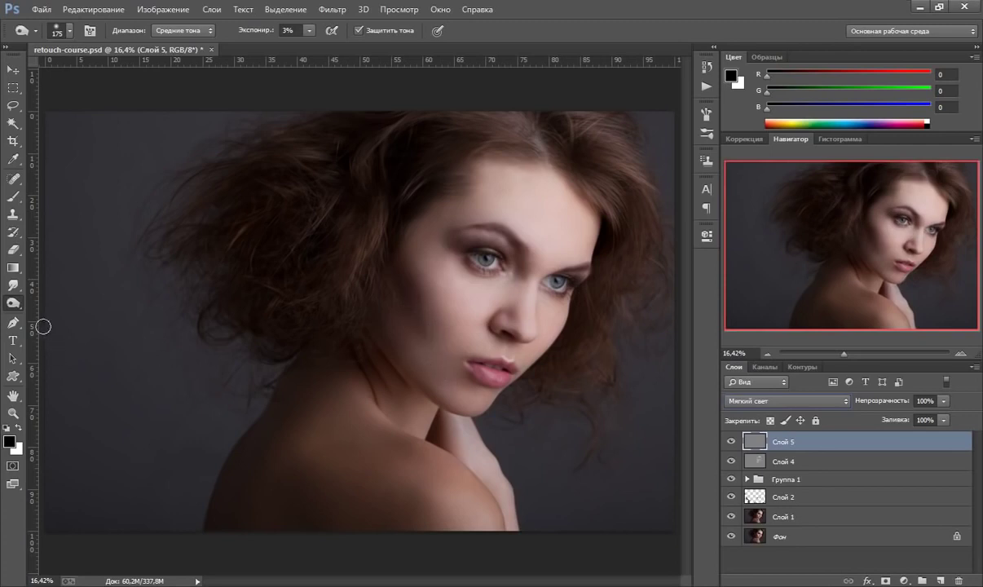
# Switch to the Burn tool at 10% exposure and darken the hair edge with a 400 brush
pyautogui.rightClick(15, 304)
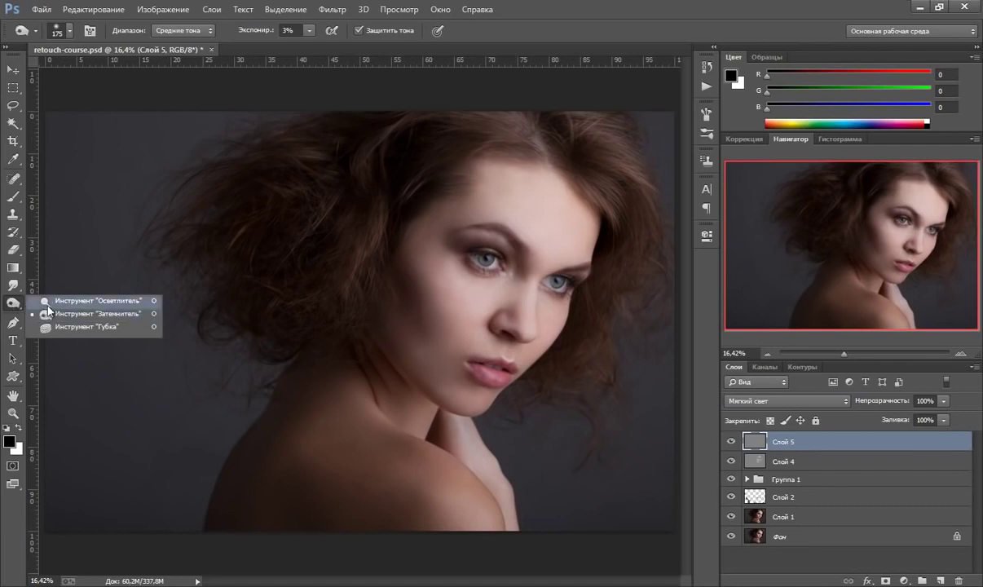
pyautogui.click(51, 300)
pyautogui.click(309, 31)
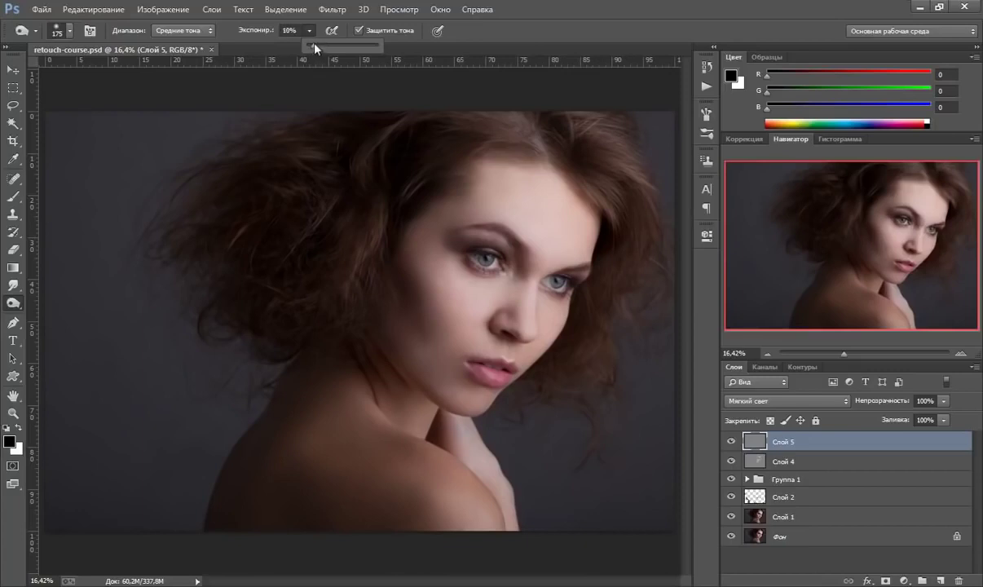
pyautogui.click(469, 78)
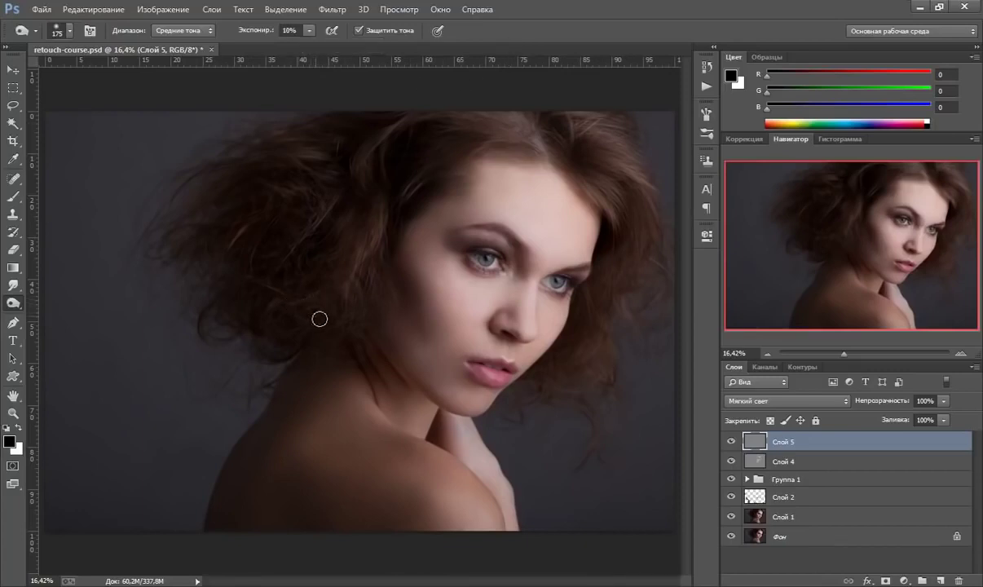
pyautogui.press(']')
pyautogui.press(']')
pyautogui.press(']')
pyautogui.moveTo(372, 342)
pyautogui.mouseDown()
pyautogui.moveTo(417, 224)
pyautogui.moveTo(407, 242)
pyautogui.moveTo(450, 184)
pyautogui.moveTo(439, 195)
pyautogui.moveTo(489, 176)
pyautogui.moveTo(465, 166)
pyautogui.moveTo(521, 196)
pyautogui.moveTo(518, 168)
pyautogui.moveTo(476, 162)
pyautogui.moveTo(520, 167)
pyautogui.moveTo(575, 209)
pyautogui.moveTo(599, 252)
pyautogui.moveTo(576, 197)
pyautogui.moveTo(516, 153)
pyautogui.moveTo(499, 160)
pyautogui.moveTo(550, 240)
pyautogui.moveTo(597, 231)
pyautogui.moveTo(501, 159)
pyautogui.moveTo(450, 171)
pyautogui.moveTo(398, 218)
pyautogui.moveTo(417, 213)
pyautogui.moveTo(402, 212)
pyautogui.moveTo(368, 340)
pyautogui.moveTo(371, 309)
pyautogui.moveTo(377, 342)
pyautogui.moveTo(415, 380)
pyautogui.moveTo(371, 338)
pyautogui.moveTo(475, 400)
pyautogui.moveTo(386, 347)
pyautogui.moveTo(432, 395)
pyautogui.moveTo(479, 402)
pyautogui.mouseUp()
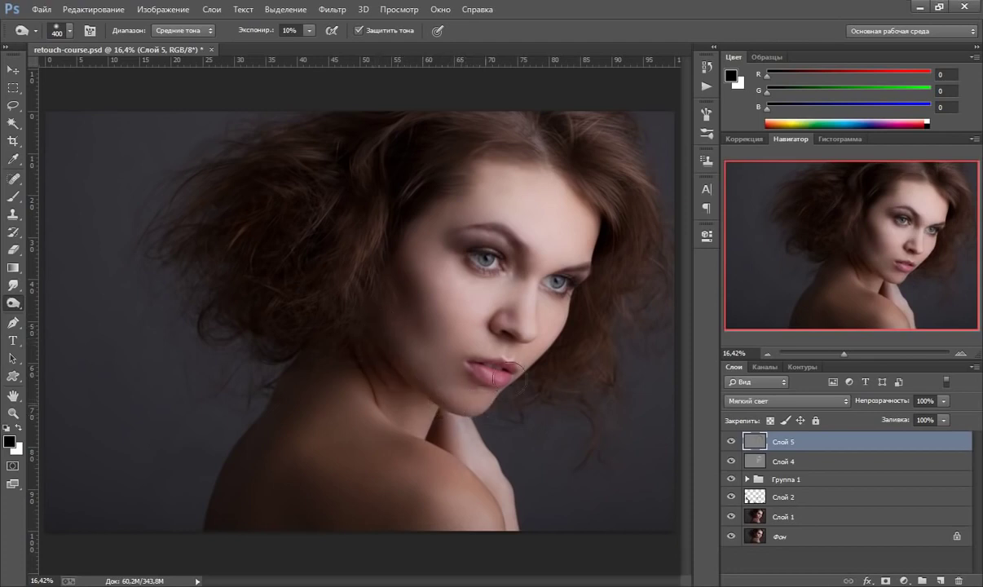
# Burn along the cheek up to the temple with a 300 brush, comparing Слой 5 on and off
pyautogui.press('[')
pyautogui.moveTo(566, 321)
pyautogui.mouseDown()
pyautogui.moveTo(595, 214)
pyautogui.moveTo(555, 336)
pyautogui.moveTo(501, 410)
pyautogui.moveTo(463, 412)
pyautogui.moveTo(378, 346)
pyautogui.mouseUp()
pyautogui.click(730, 442)
pyautogui.click(730, 441)
pyautogui.click(730, 441)
pyautogui.click(730, 442)
# Keep burning the chin and eye areas at brush sizes 400 down to 125, comparing Слой 5 on and off
pyautogui.press(']')
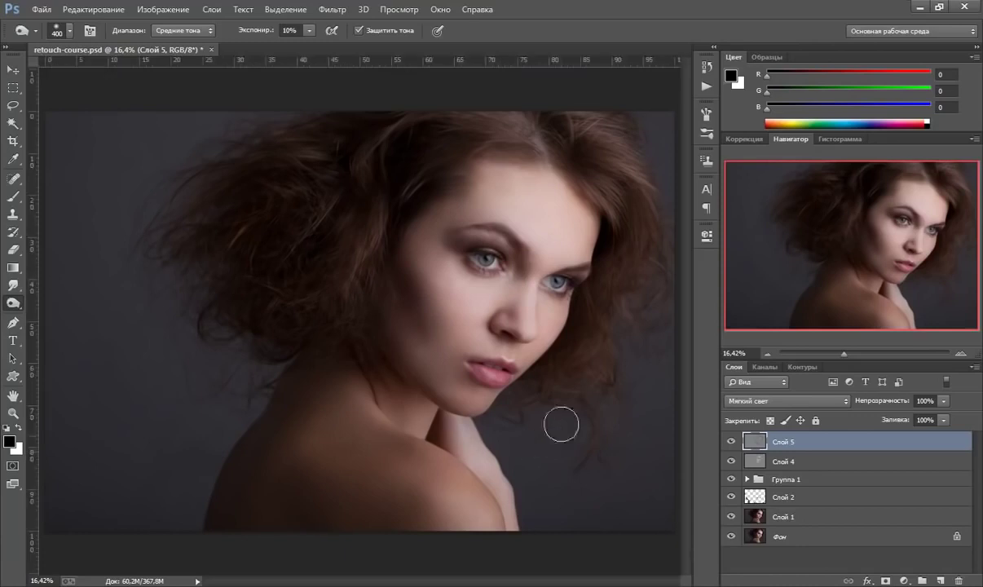
pyautogui.click(730, 442)
pyautogui.click(731, 442)
pyautogui.press('[')
pyautogui.press('[')
pyautogui.press('[')
pyautogui.click(731, 441)
pyautogui.click(731, 441)
pyautogui.press('[')
pyautogui.press('[')
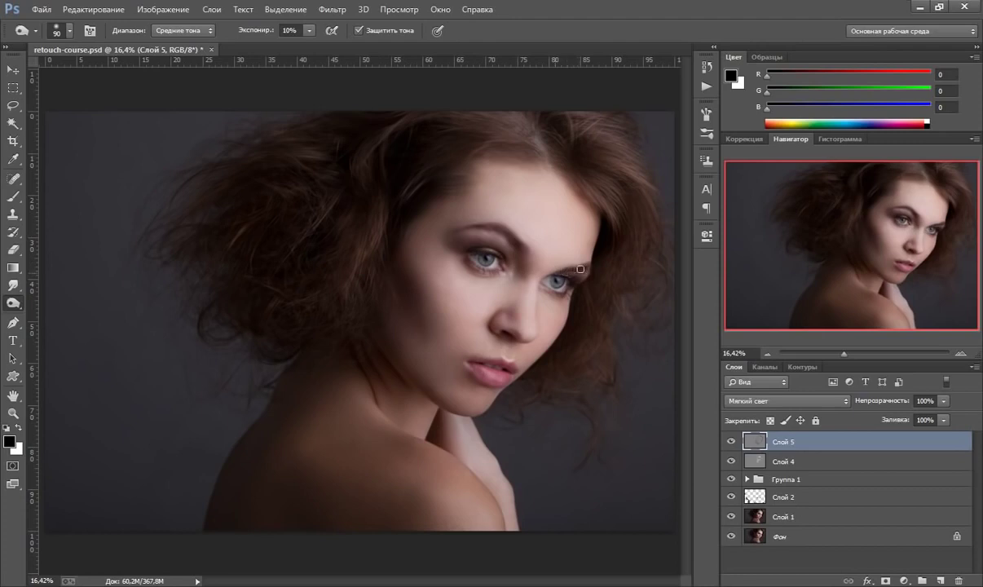
pyautogui.press(']')
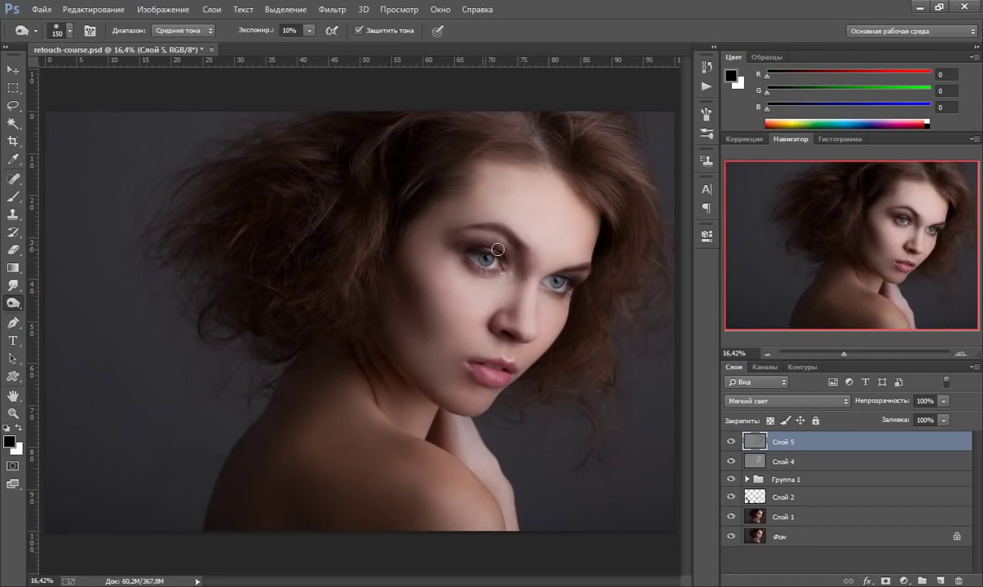
pyautogui.press('[')
# Toggle Слой 5 on and off to compare the burned shading, with the brush at 125
pyautogui.click(730, 442)
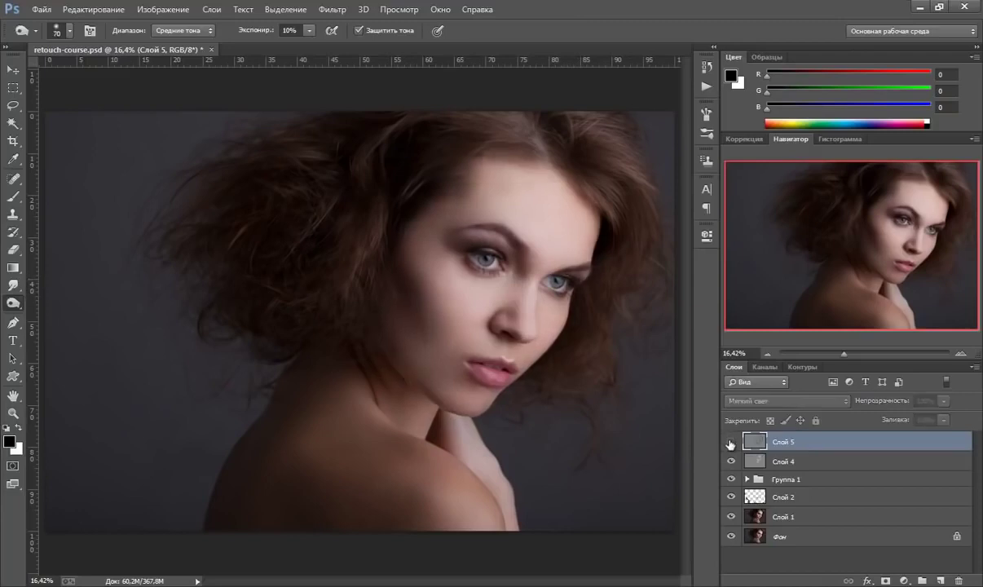
pyautogui.click(730, 443)
pyautogui.click(731, 443)
pyautogui.click(730, 442)
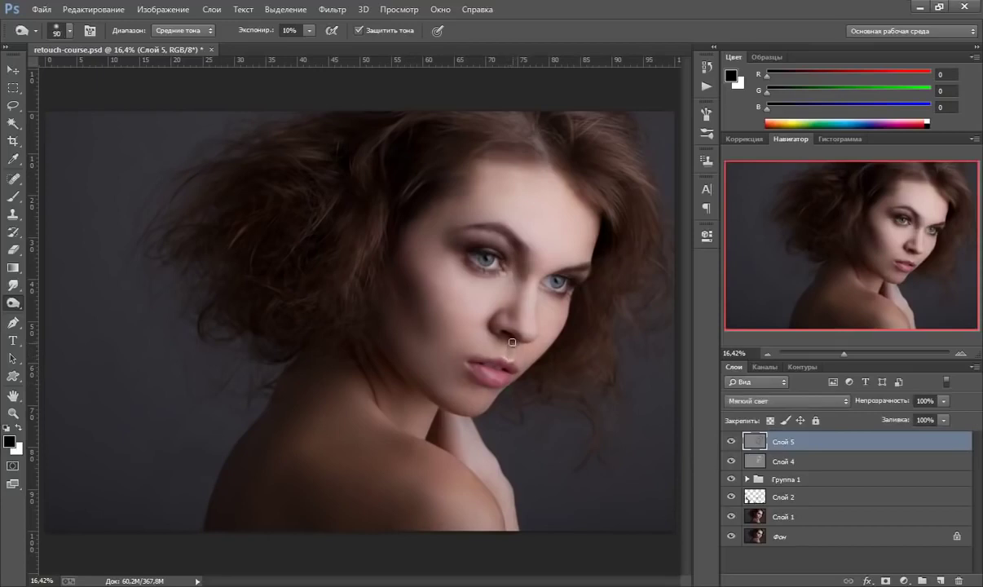
pyautogui.press(']')
pyautogui.press(']')
pyautogui.press(']')
# Compare Слой 5 on and off again, then switch to the Dodge tool at 3% exposure
pyautogui.click(732, 441)
pyautogui.click(731, 440)
pyautogui.click(731, 441)
pyautogui.click(731, 441)
pyautogui.click(731, 441)
pyautogui.moveTo(13, 303)
pyautogui.mouseDown()
pyautogui.moveTo(44, 319)
pyautogui.moveTo(50, 301)
pyautogui.mouseUp()
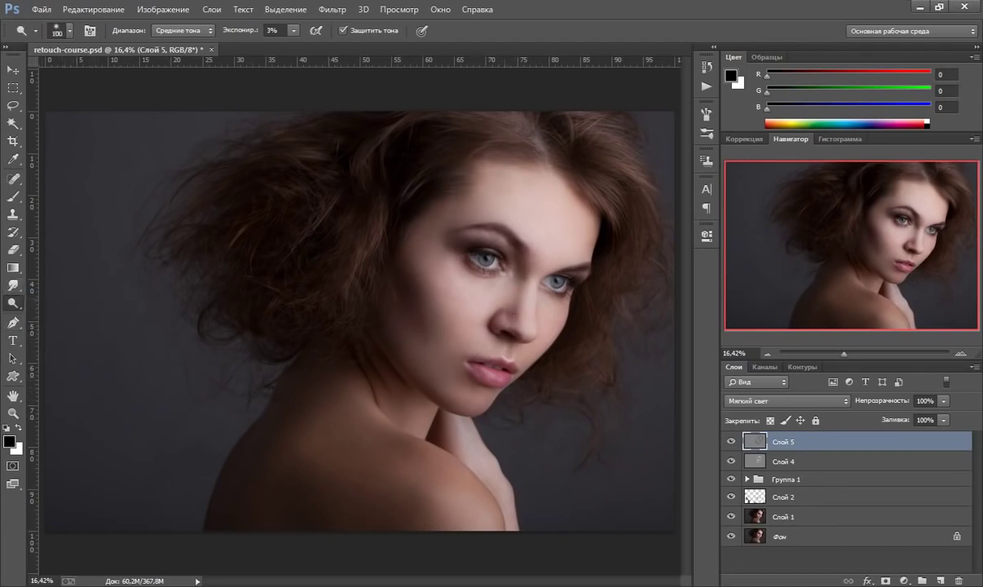
# Set Dodge exposure to 10% and lighten the forehead, between the eyes and hairline at brush sizes 150–400
pyautogui.click(293, 31)
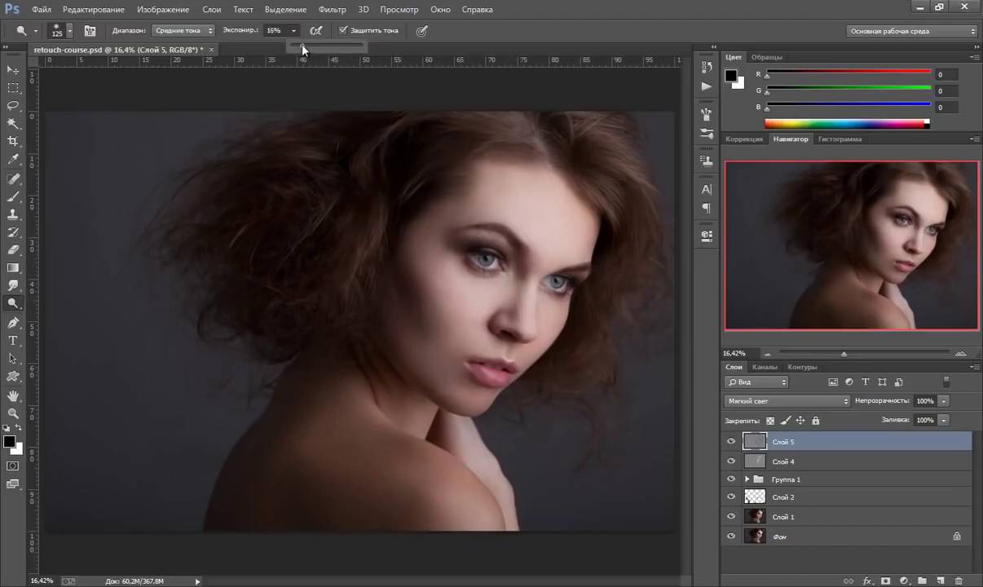
pyautogui.moveTo(298, 46); pyautogui.dragTo(300, 45)
pyautogui.press(']')
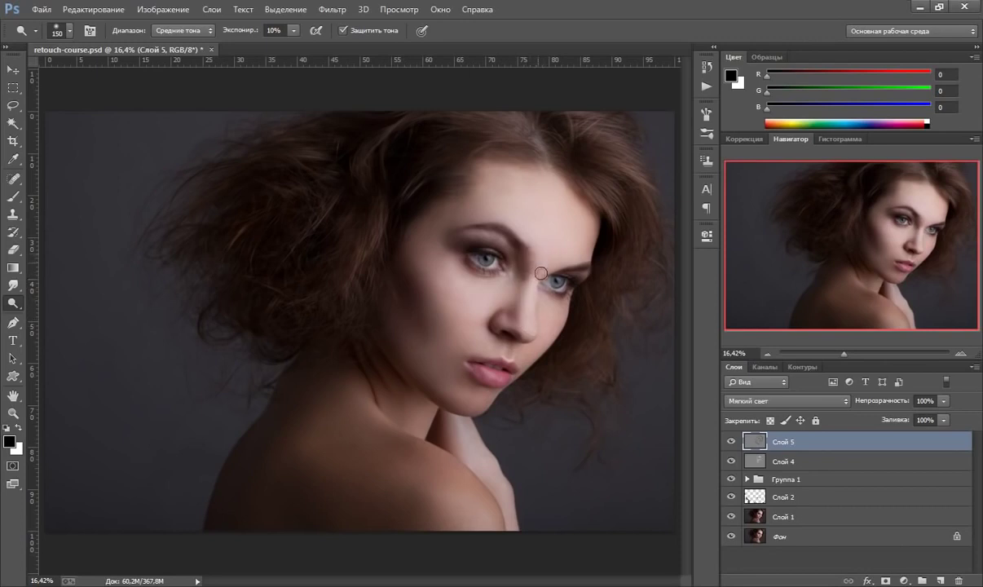
pyautogui.press(']')
pyautogui.press(']')
pyautogui.press(']')
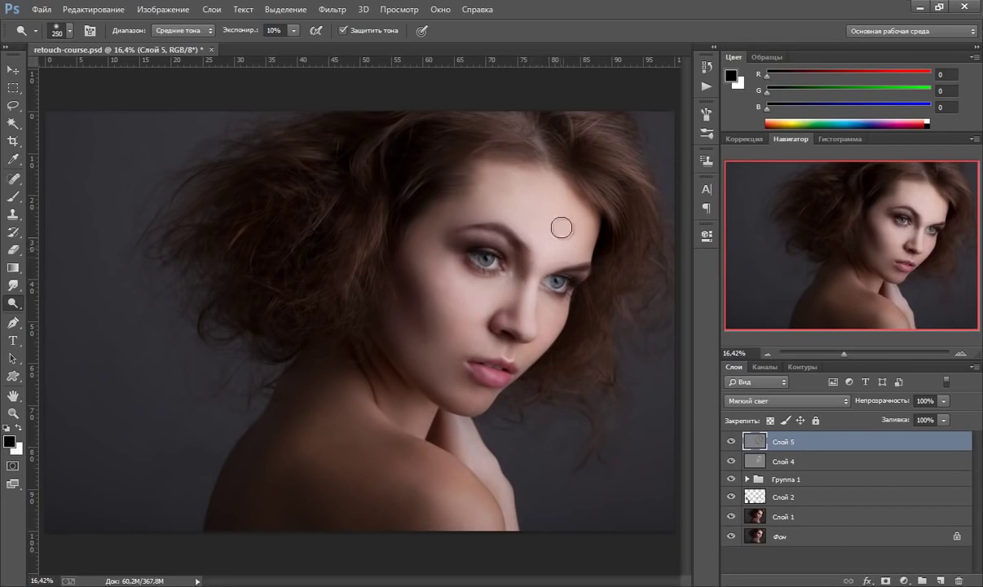
pyautogui.press(']')
pyautogui.press(']')
pyautogui.press(']')
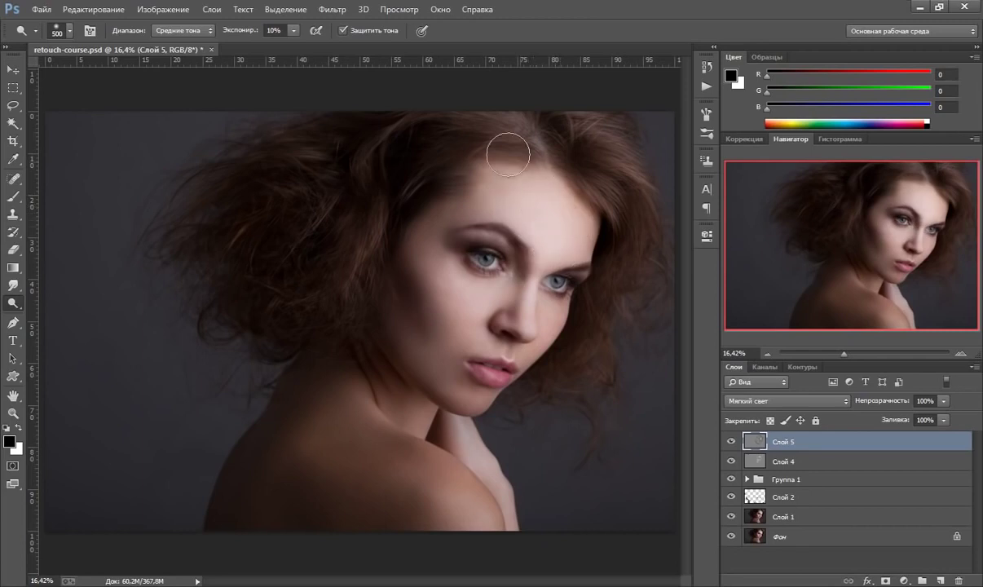
pyautogui.press('[')
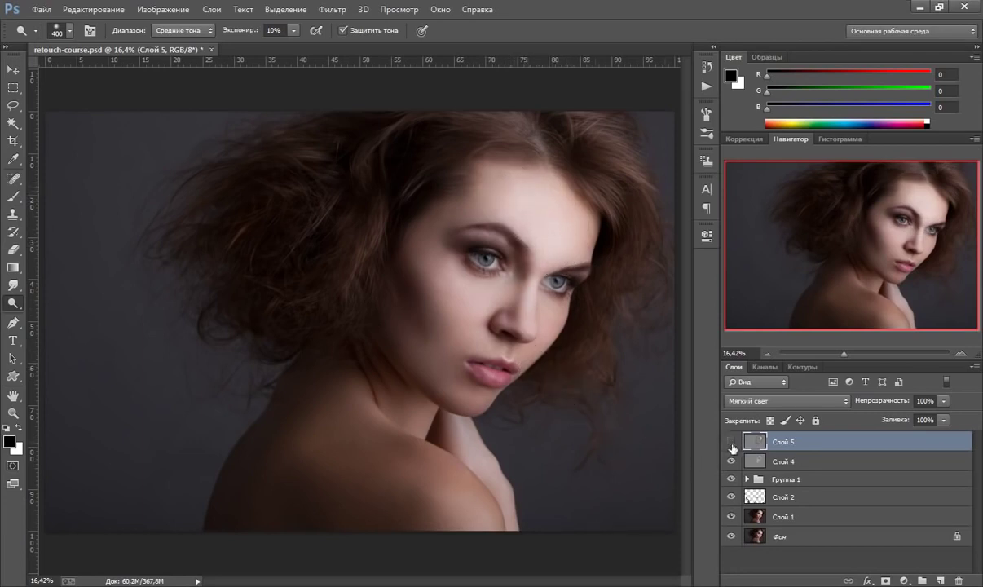
# Compare Слой 5 on and off, then dodge the left cheek with a 400 brush
pyautogui.click(730, 442)
pyautogui.click(731, 442)
pyautogui.click(730, 442)
pyautogui.click(730, 441)
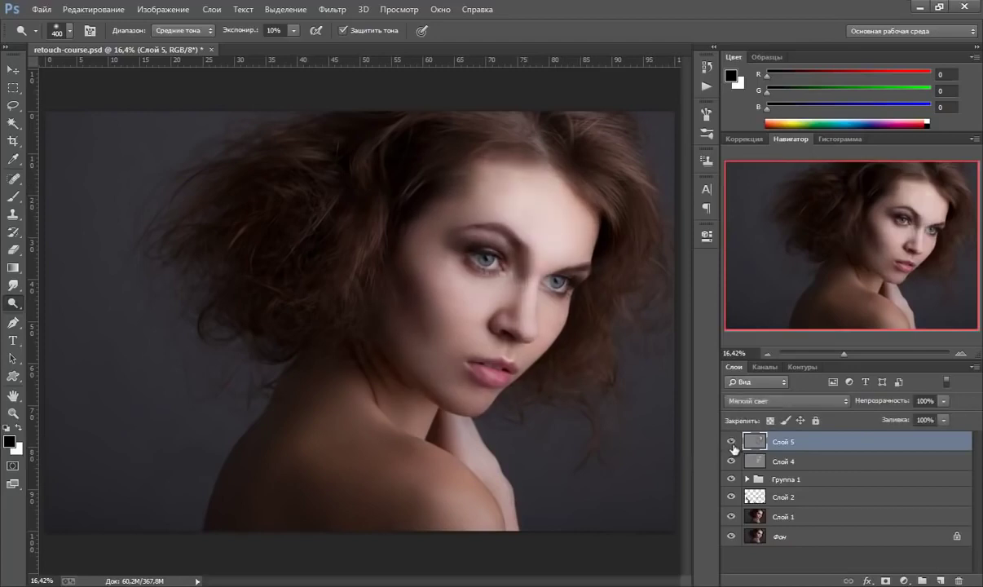
pyautogui.click(731, 443)
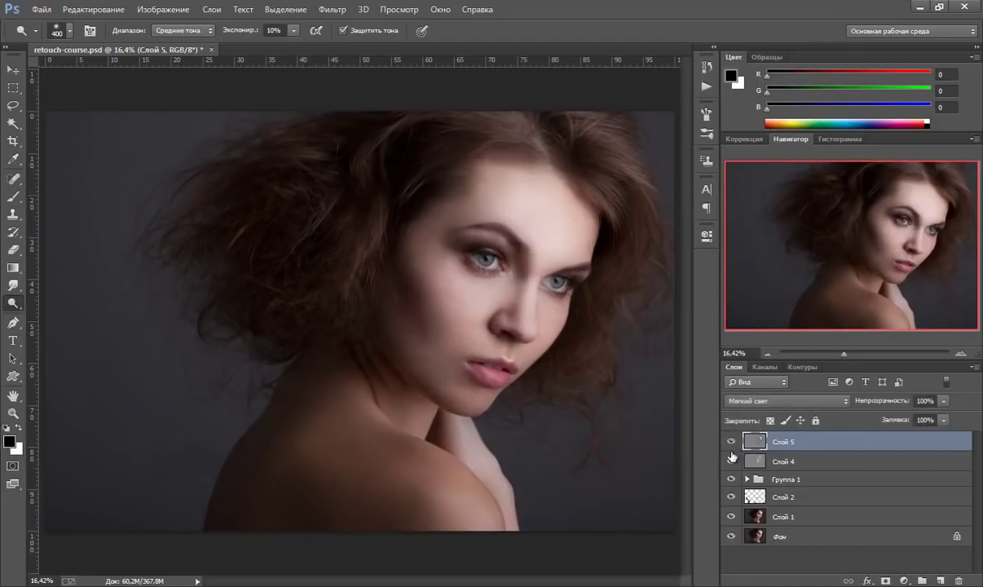
pyautogui.press(']')
pyautogui.press('[')
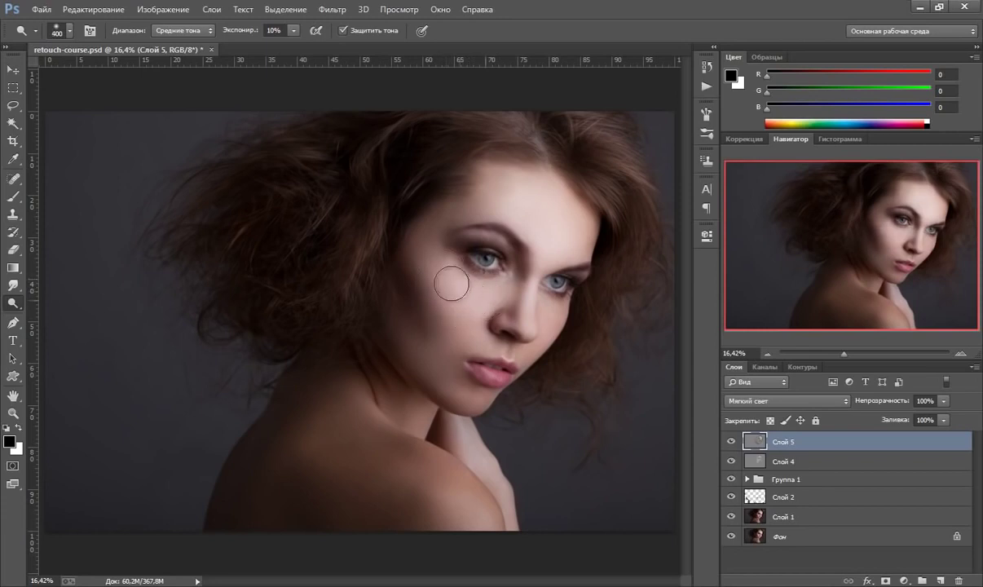
pyautogui.moveTo(451, 283); pyautogui.dragTo(459, 318)
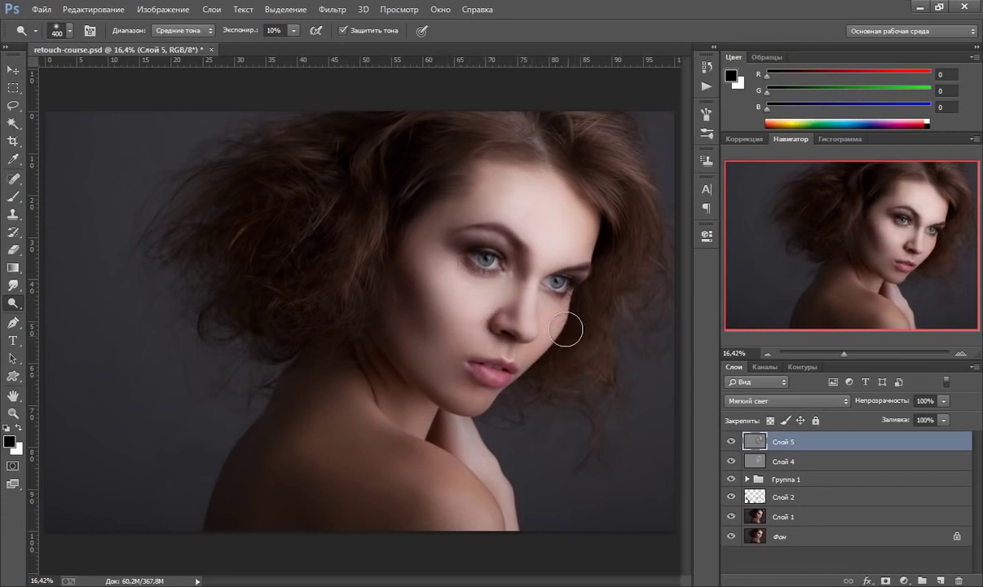
# Dodge beside the nose with a 250 brush and around the lips and chin at 300
pyautogui.press('[')
pyautogui.press('[')
pyautogui.moveTo(547, 314); pyautogui.dragTo(550, 307)
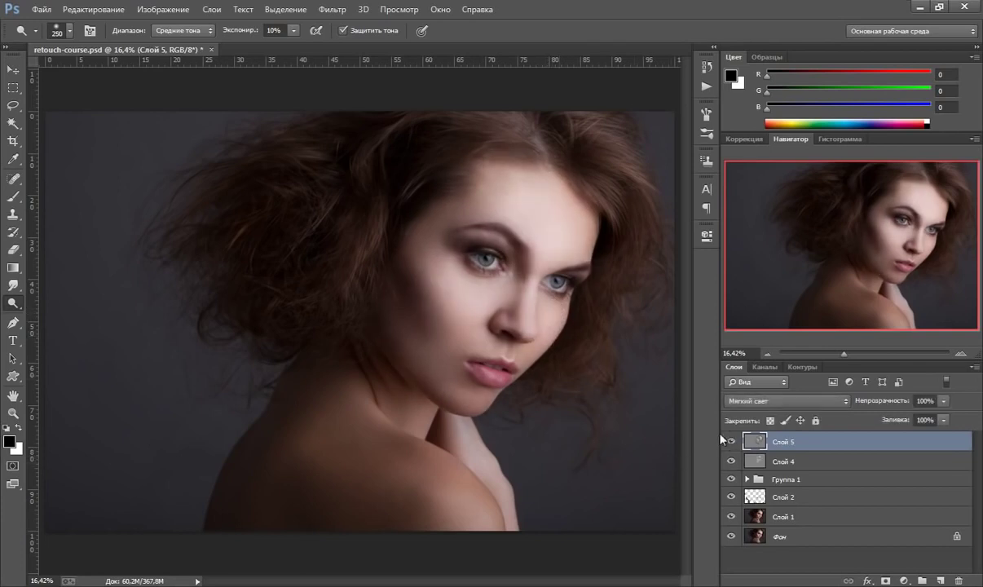
pyautogui.press(']')
pyautogui.moveTo(472, 406)
pyautogui.mouseDown()
pyautogui.moveTo(480, 400)
pyautogui.moveTo(462, 385)
pyautogui.mouseUp()
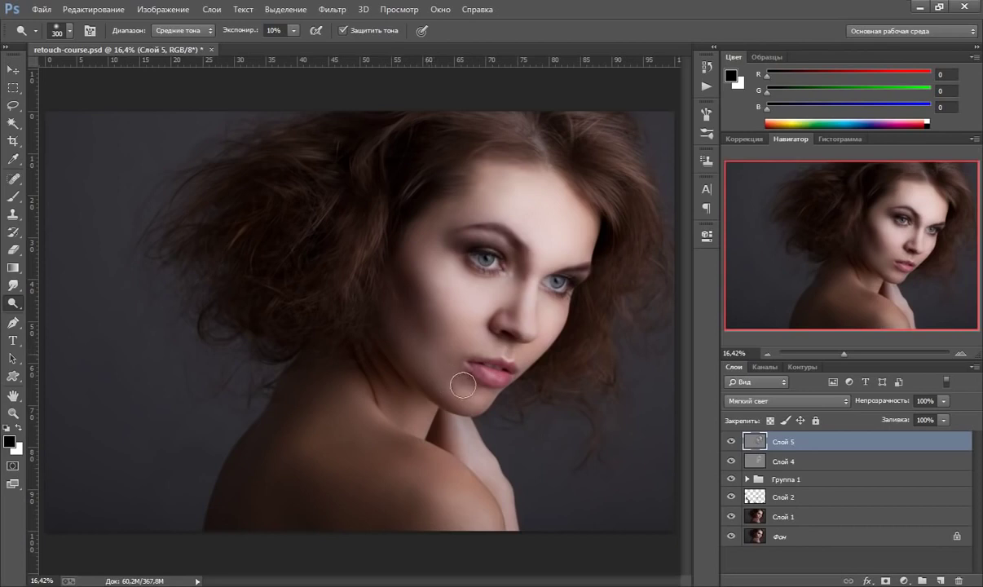
pyautogui.press(']')
pyautogui.press(']')
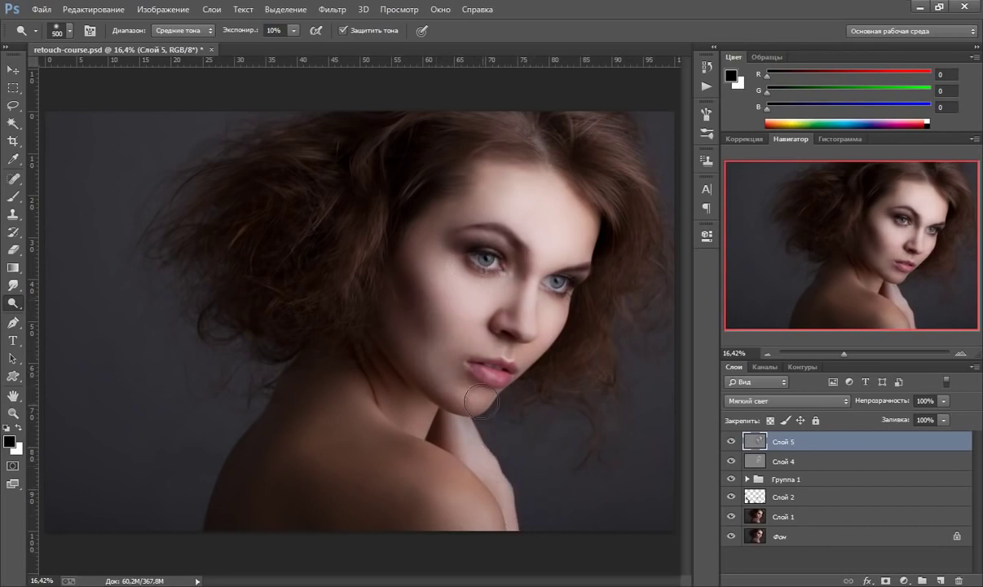
pyautogui.press('[')
pyautogui.press('[')
pyautogui.press('[')
pyautogui.press('[')
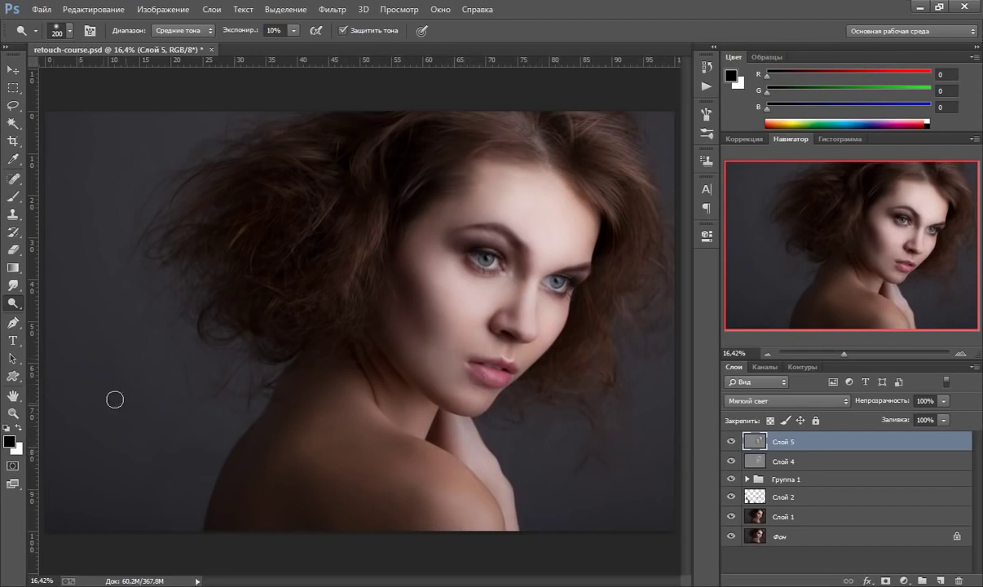
# Switch back to the Burn tool with a 250 brush
pyautogui.click(12, 322)
pyautogui.rightClick(12, 305)
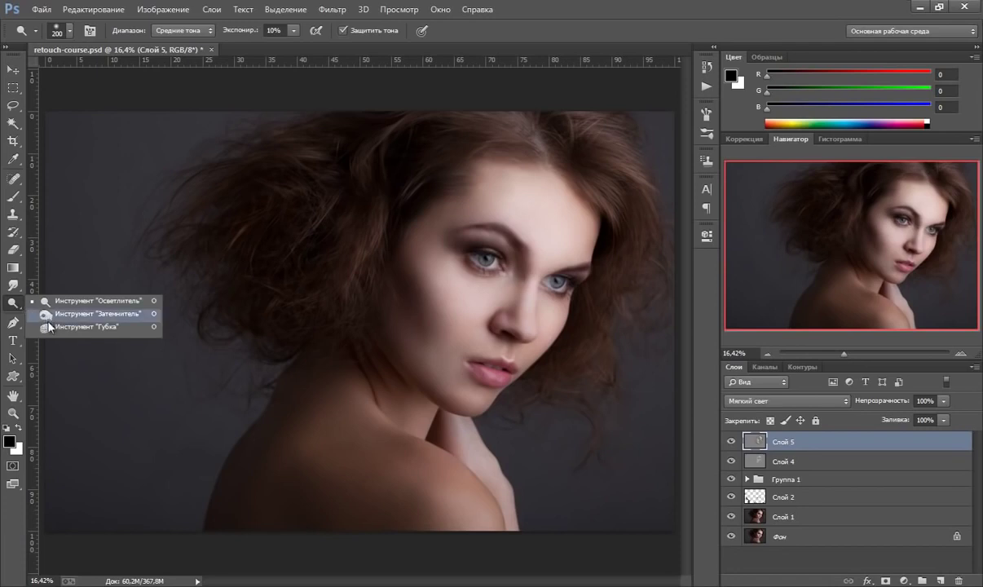
pyautogui.click(98, 297)
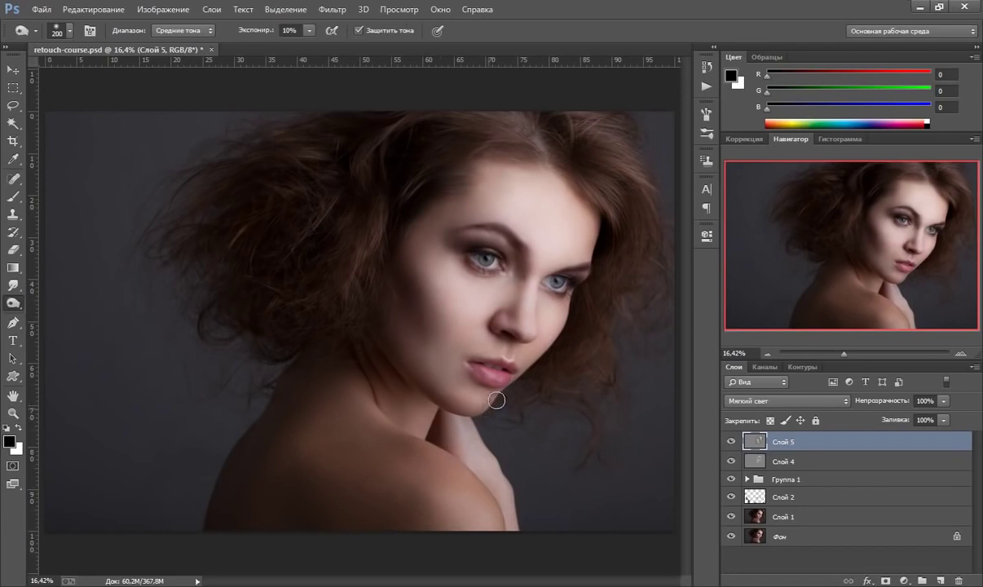
pyautogui.press(']')
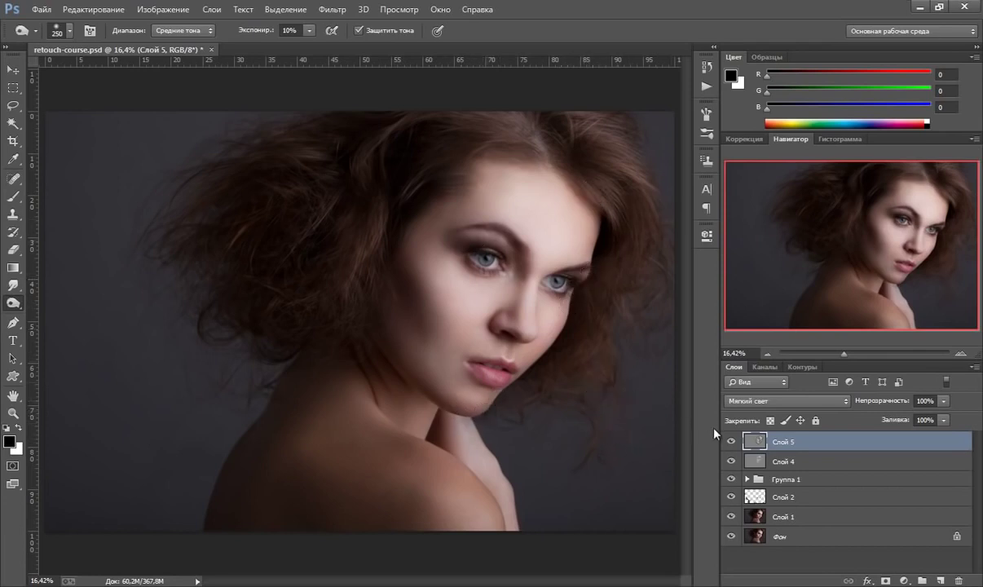
# Compare Слой 5 on and off while burning at brush sizes 500 and 150, leaving the layer visible
pyautogui.click(730, 442)
pyautogui.click(730, 441)
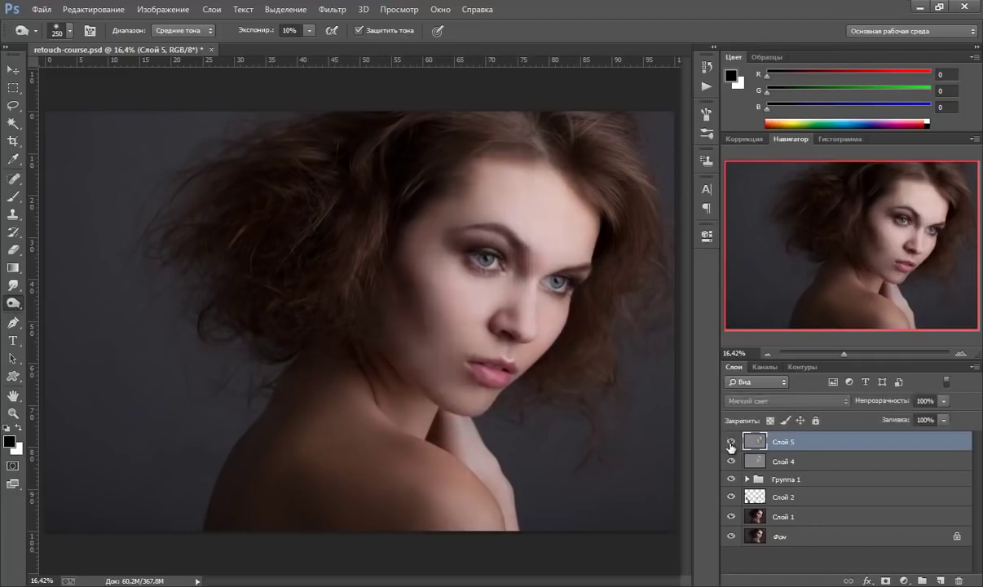
pyautogui.click(730, 442)
pyautogui.click(730, 442)
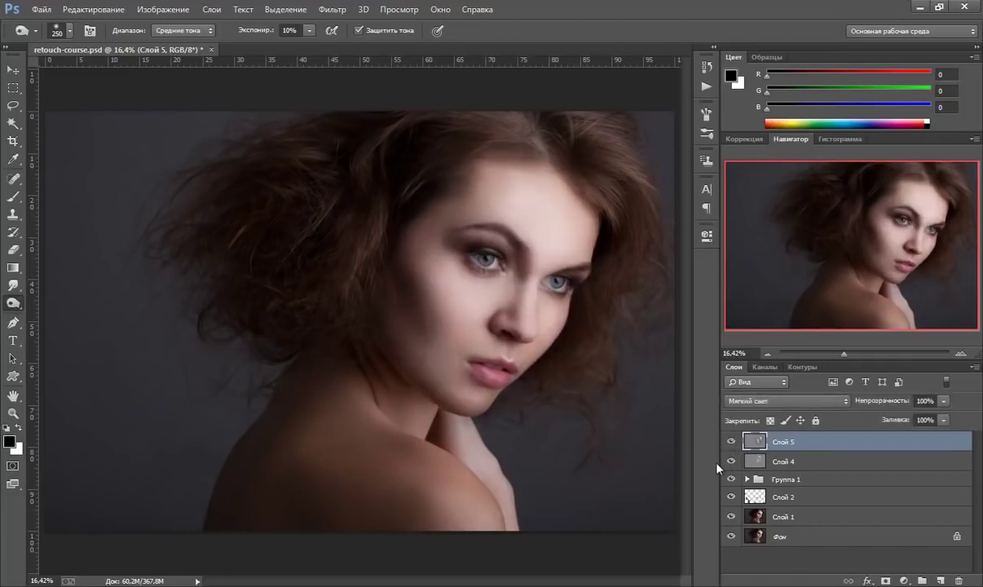
pyautogui.press(']')
pyautogui.press(']')
pyautogui.press(']')
pyautogui.press('[')
pyautogui.press('[')
pyautogui.press('[')
pyautogui.click(731, 441)
pyautogui.click(731, 441)
pyautogui.click(731, 440)
pyautogui.click(731, 441)
# Switch to the Dodge tool and lighten the lower lip and chin with a 200 brush
pyautogui.rightClick(13, 303)
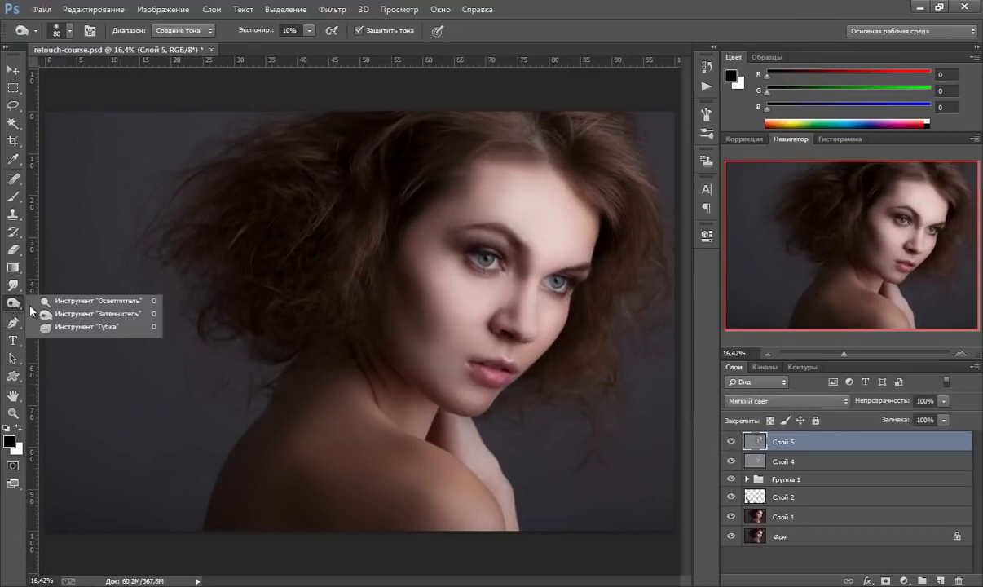
pyautogui.click(43, 303)
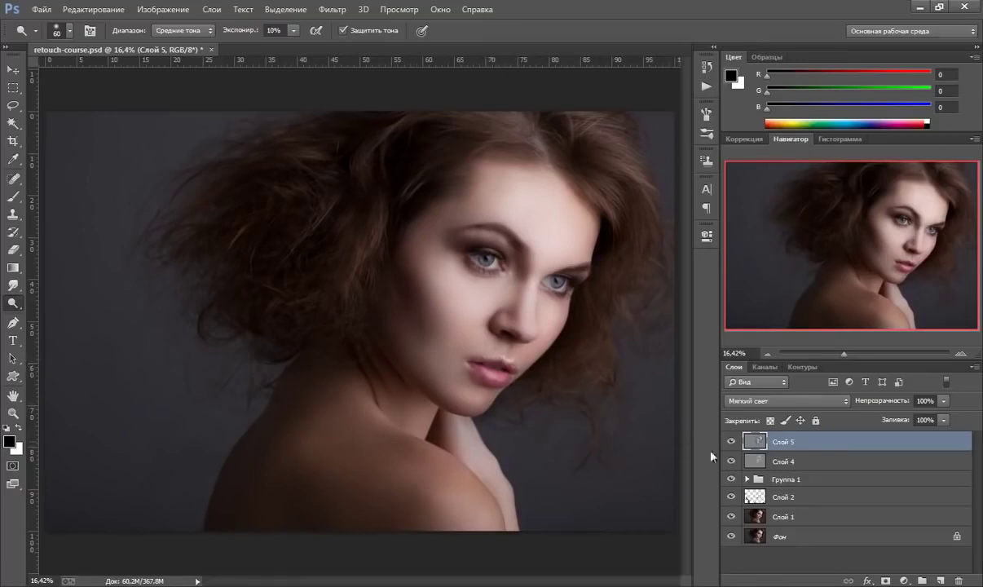
pyautogui.click(731, 442)
pyautogui.click(730, 441)
pyautogui.press(']')
pyautogui.moveTo(475, 392); pyautogui.dragTo(483, 407)
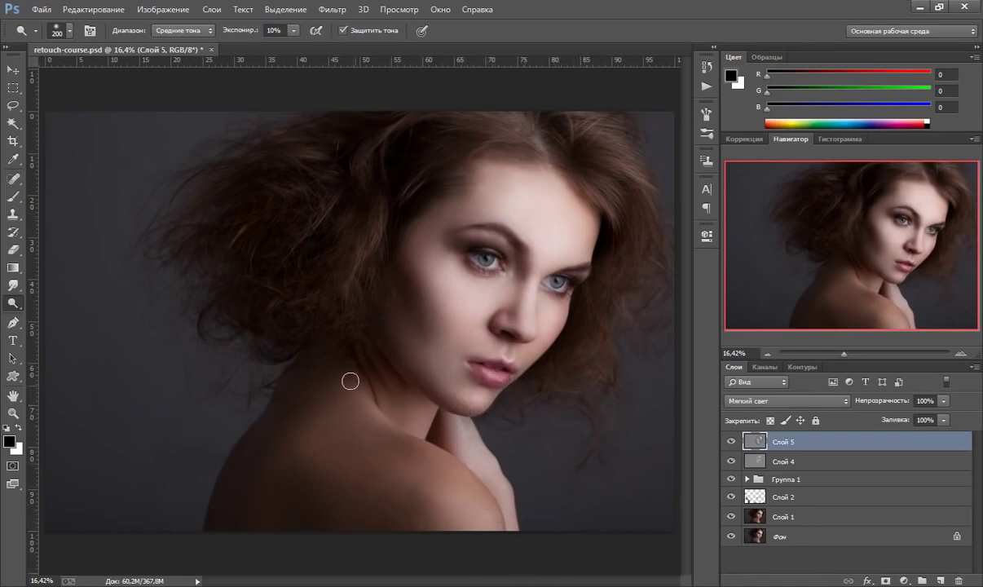
pyautogui.click(13, 414)
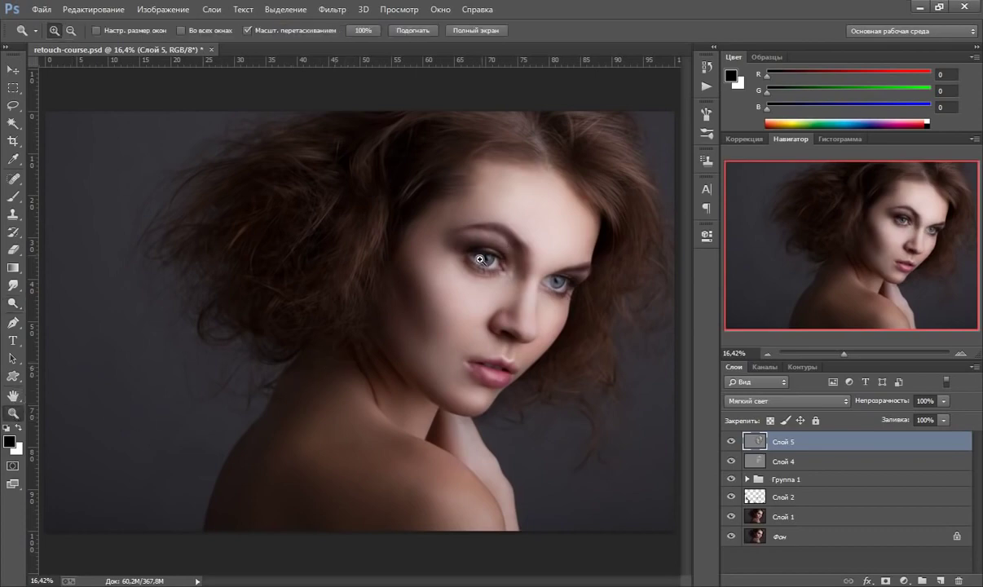
# Zoom to 66.7% on the left eye and lighten its iris with a small Dodge brush
pyautogui.moveTo(480, 259); pyautogui.dragTo(512, 247)
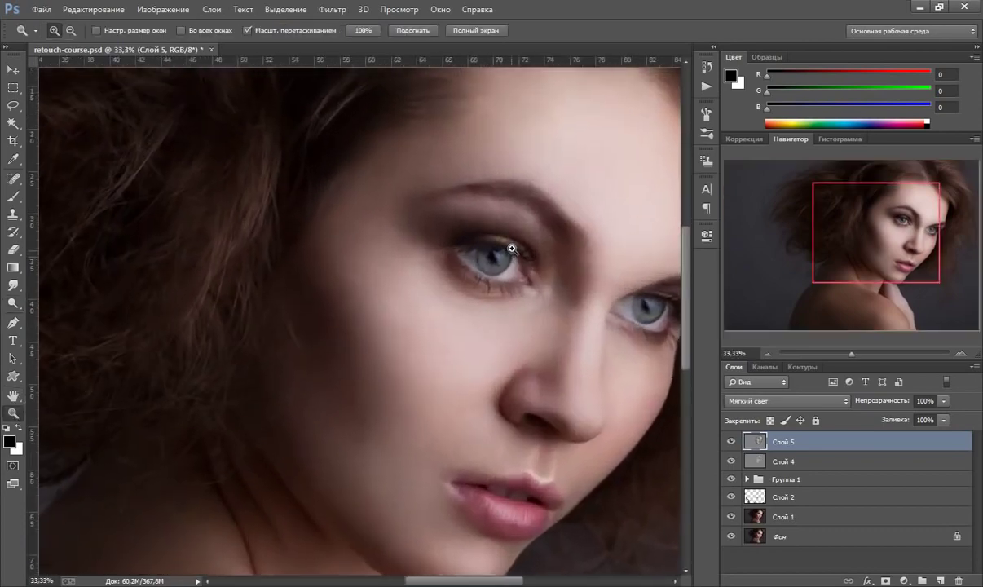
pyautogui.click(512, 247)
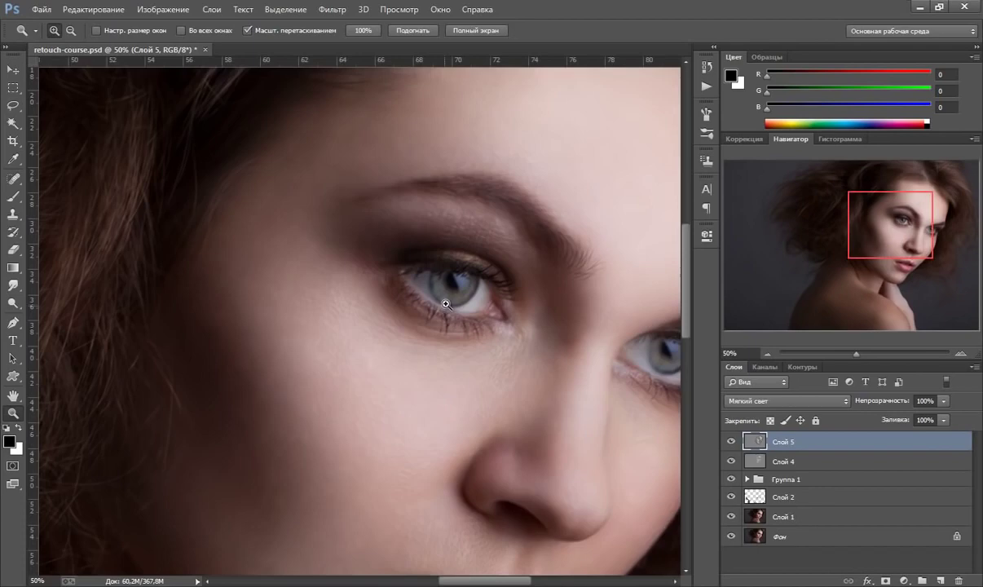
pyautogui.click(445, 307)
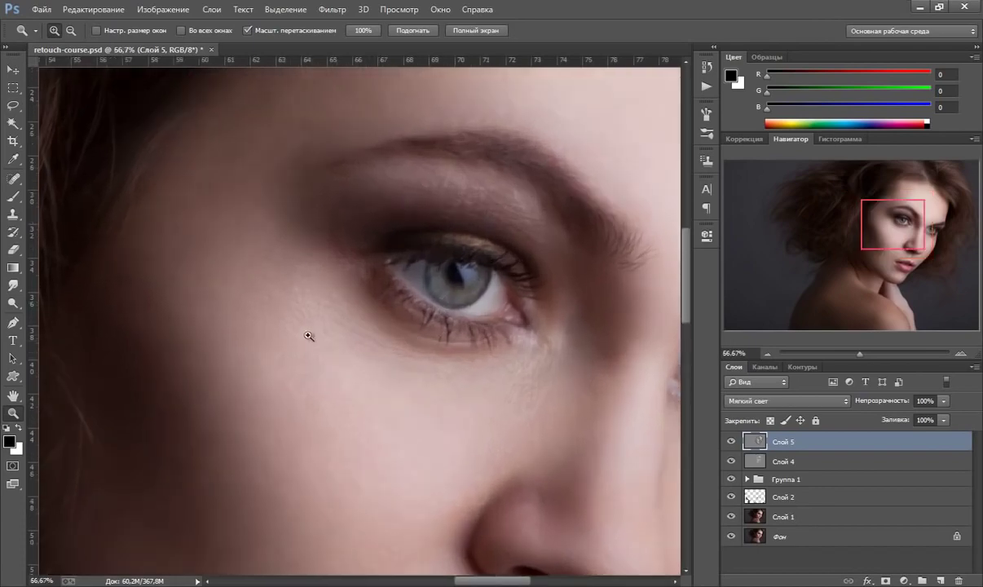
pyautogui.click(13, 302)
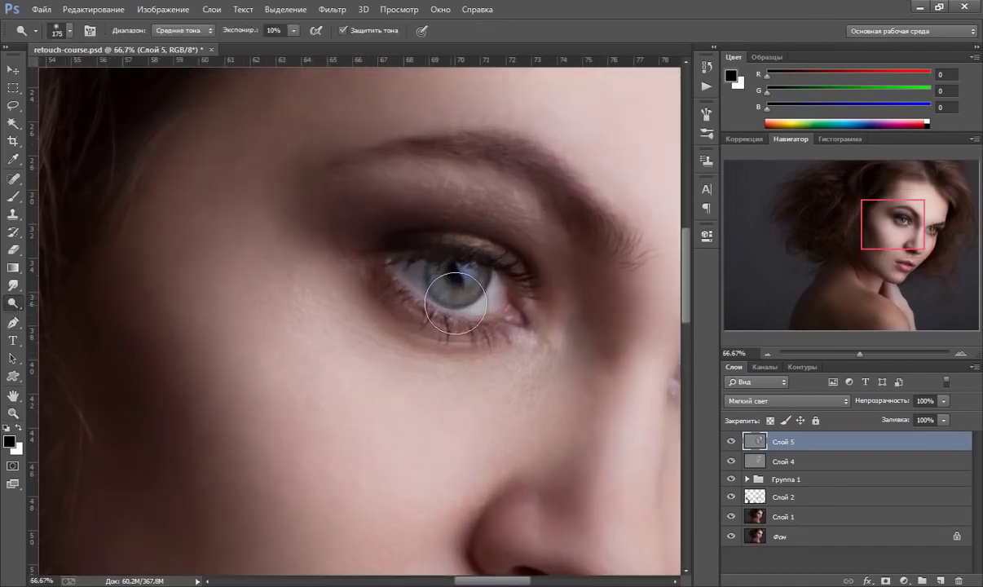
pyautogui.press('[')
pyautogui.press('[')
pyautogui.press('[')
pyautogui.moveTo(428, 281); pyautogui.dragTo(411, 261)
# Raise dodge exposure to 30%, shrink the brush and pan down to show the nose
pyautogui.click(292, 30)
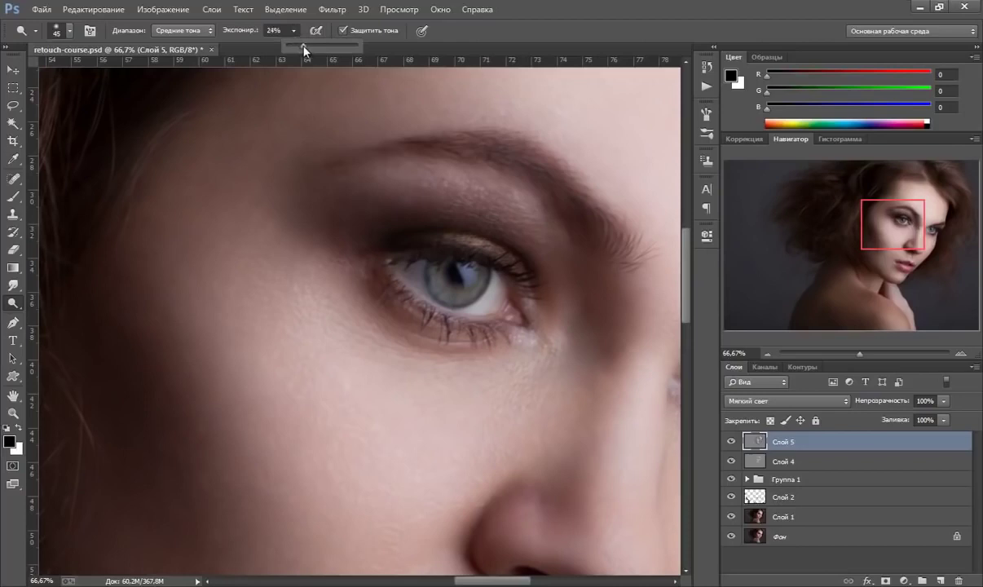
pyautogui.moveTo(304, 51)
pyautogui.mouseDown()
pyautogui.moveTo(299, 43)
pyautogui.moveTo(307, 44)
pyautogui.mouseUp()
pyautogui.press('[')
pyautogui.press('[')
pyautogui.press('[')
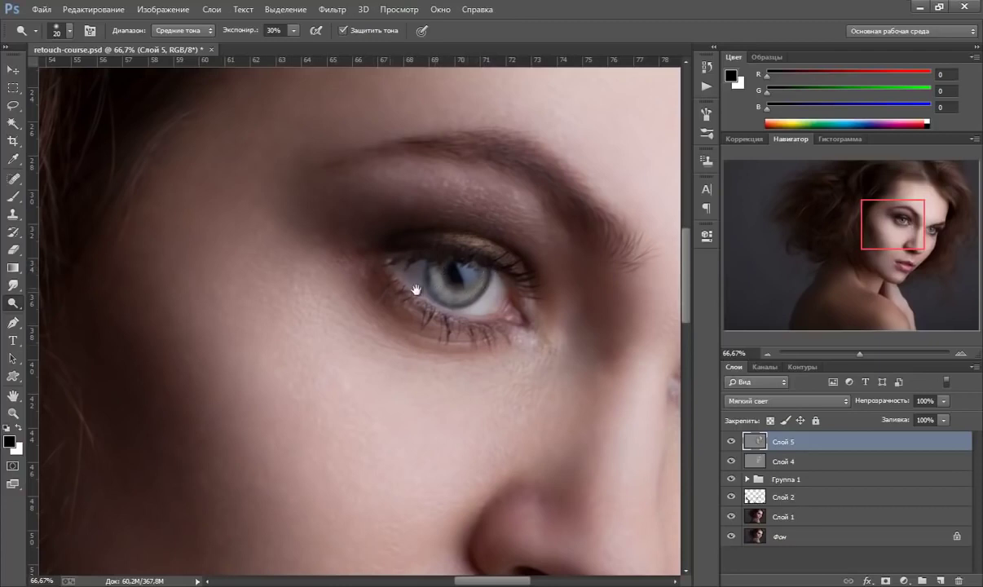
pyautogui.moveTo(476, 292); pyautogui.dragTo(409, 238)
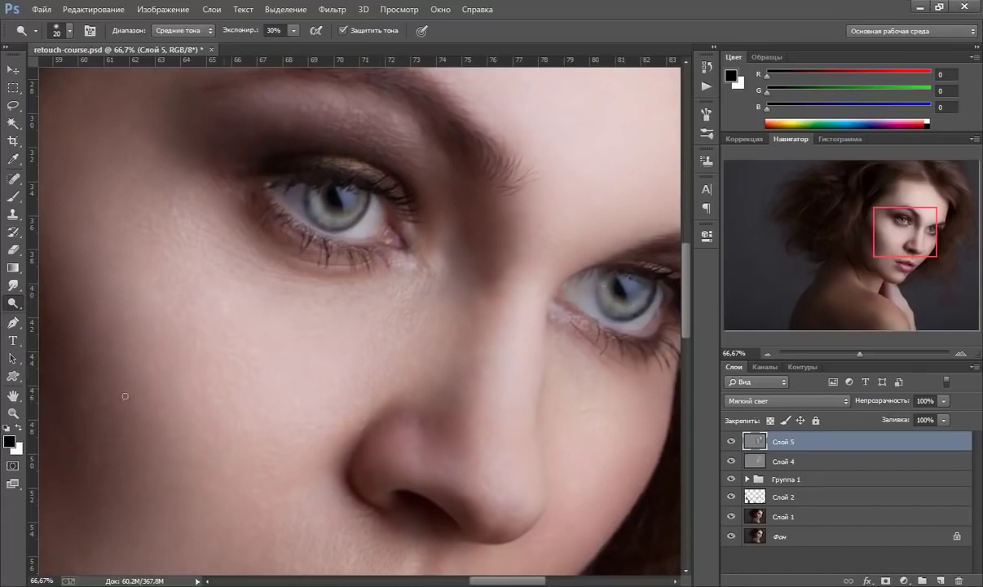
# Fit the image on screen, compare Слой 5 on and off, then zoom back to 66.67% on the eye
pyautogui.click(13, 414)
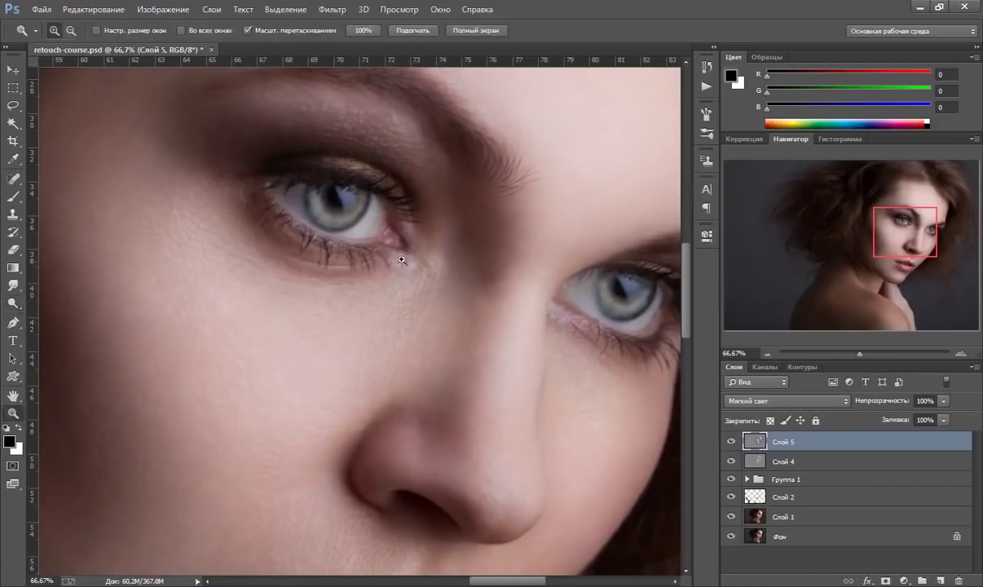
pyautogui.rightClick(397, 269)
pyautogui.click(440, 278)
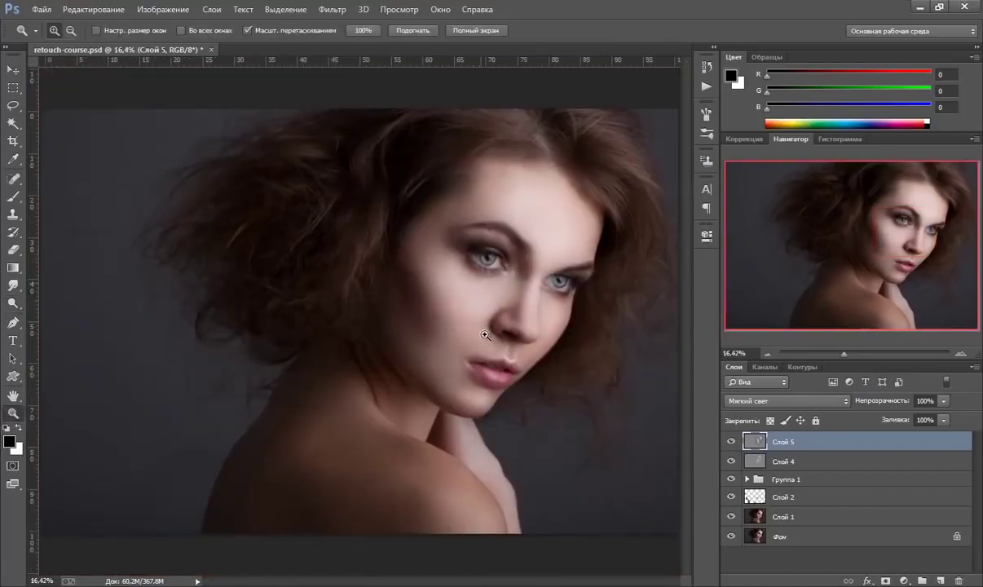
pyautogui.click(525, 284)
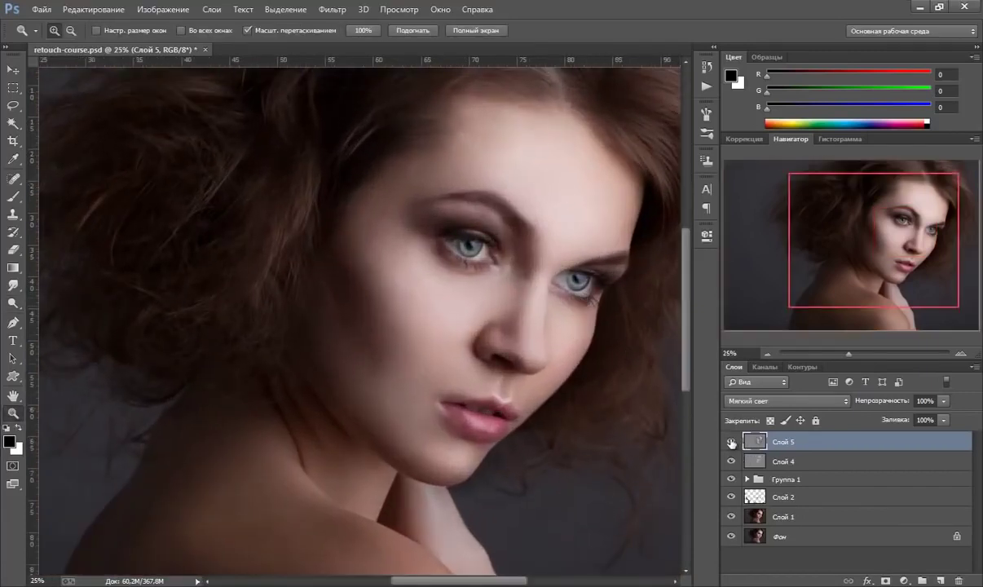
pyautogui.click(731, 442)
pyautogui.click(730, 442)
pyautogui.click(730, 442)
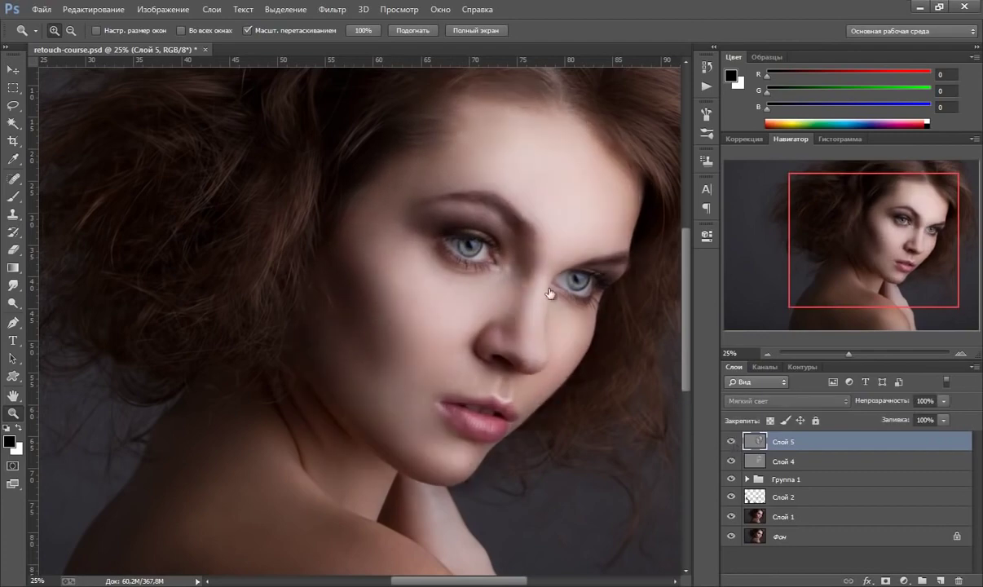
pyautogui.click(472, 248)
pyautogui.click(472, 247)
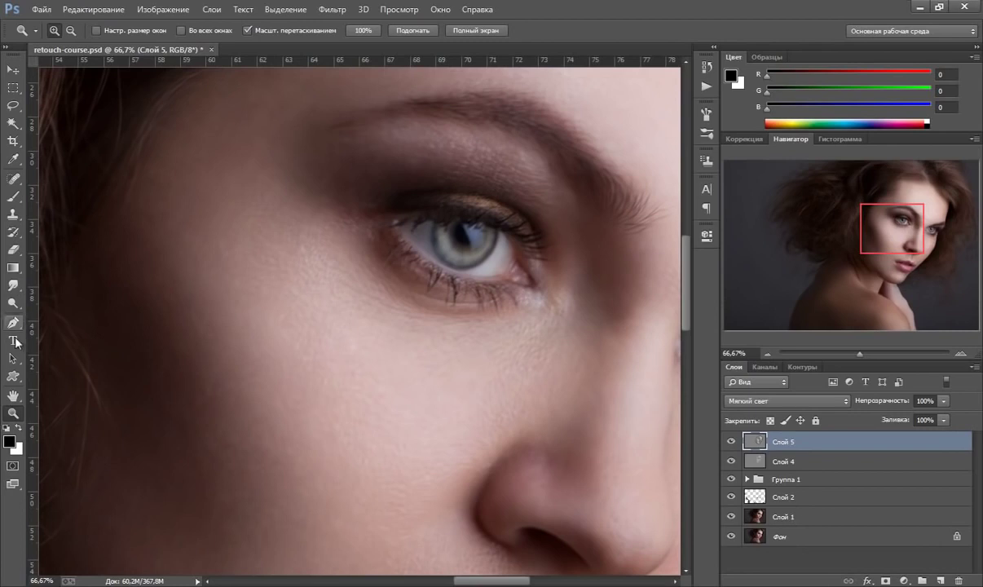
# Switch to the Burn Tool with a 35 px brush and center the view on the right eye
pyautogui.rightClick(13, 308)
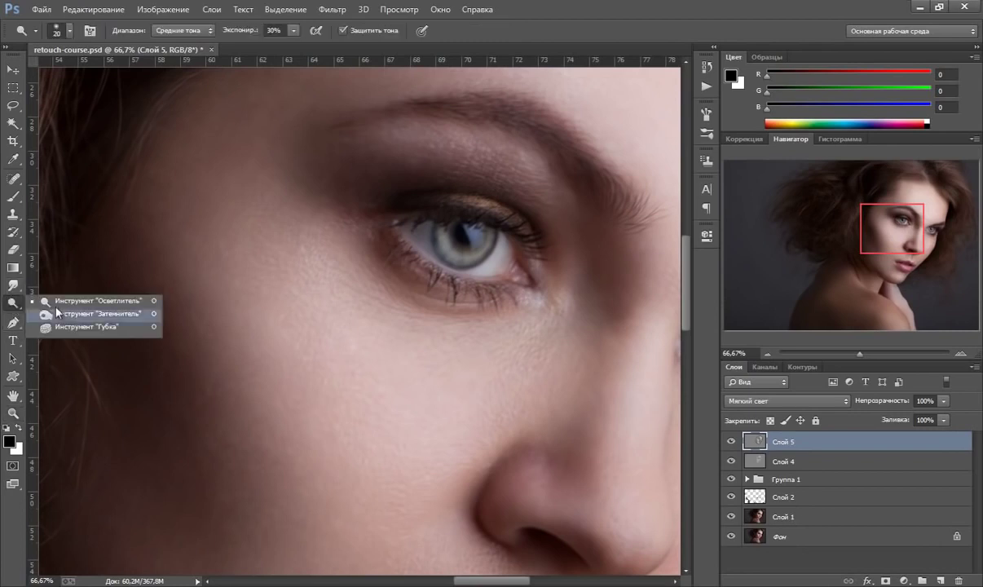
pyautogui.click(62, 299)
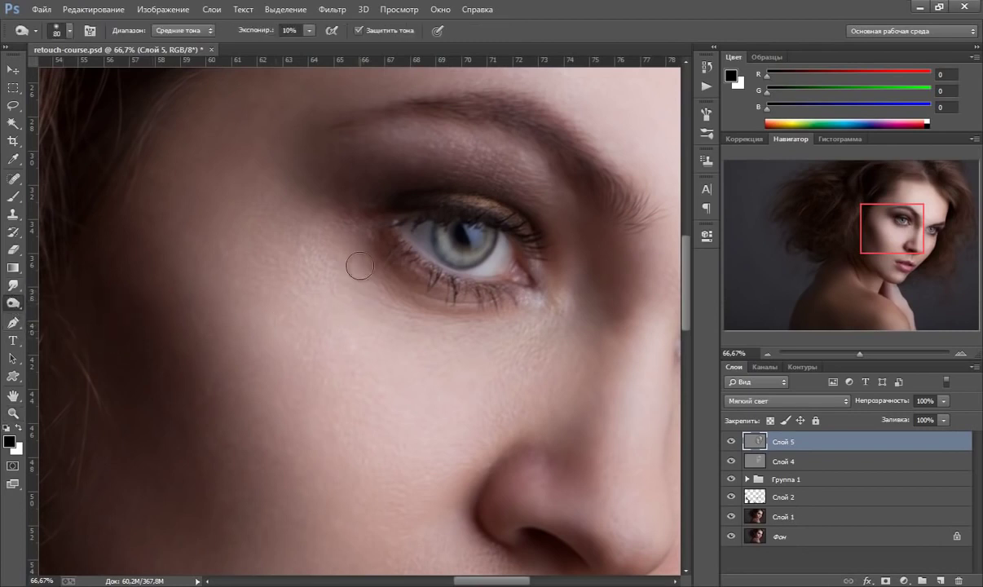
pyautogui.press('[')
pyautogui.press('[')
pyautogui.press('[')
pyautogui.press('[')
pyautogui.press('[')
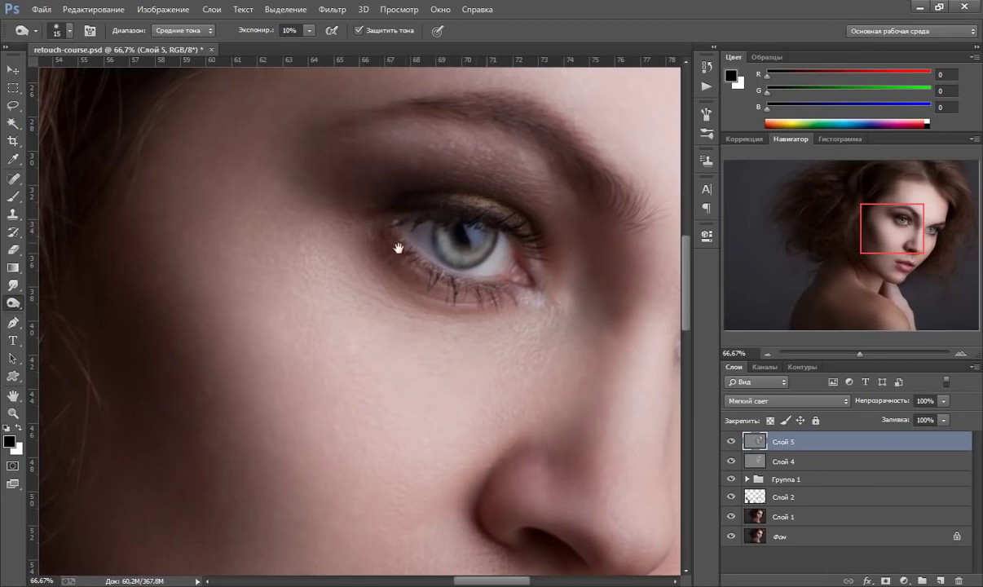
pyautogui.moveTo(398, 248); pyautogui.dragTo(296, 219)
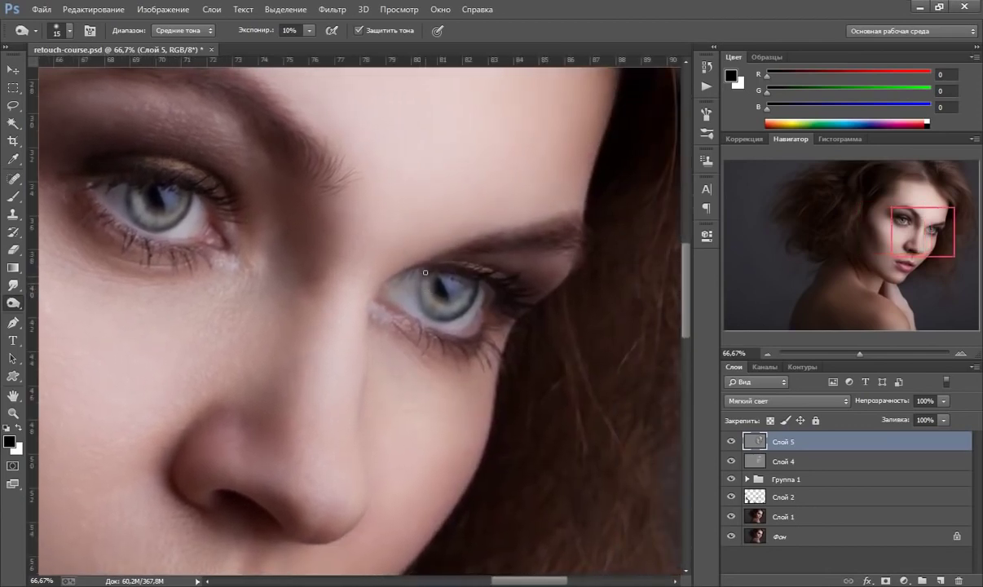
pyautogui.moveTo(424, 305); pyautogui.dragTo(408, 281)
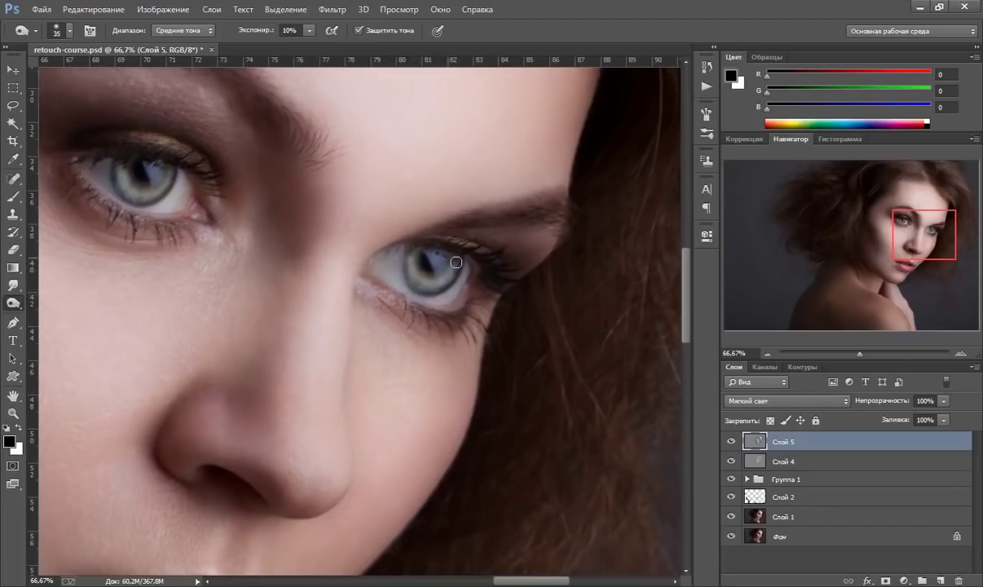
pyautogui.click(20, 415)
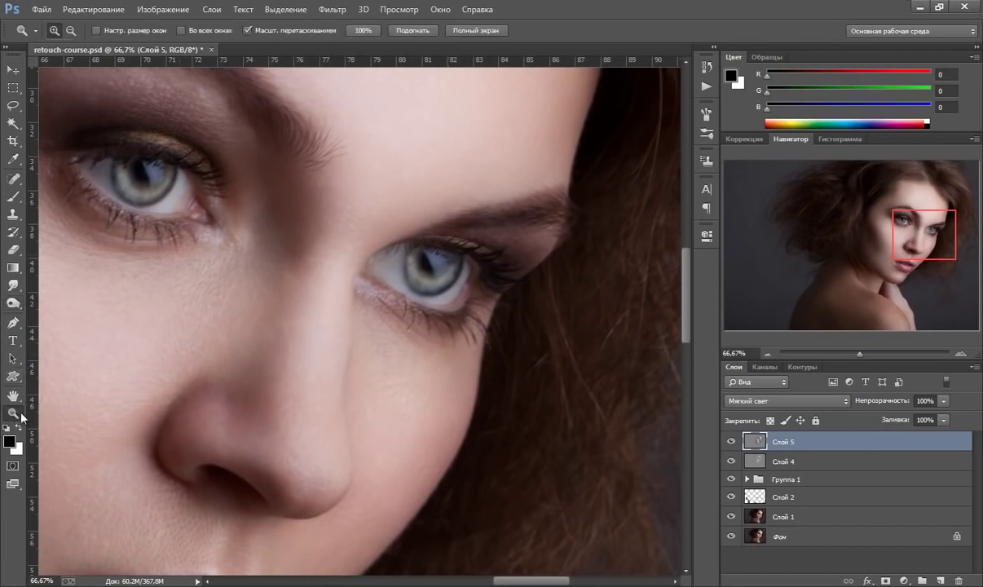
pyautogui.rightClick(373, 266)
pyautogui.click(440, 275)
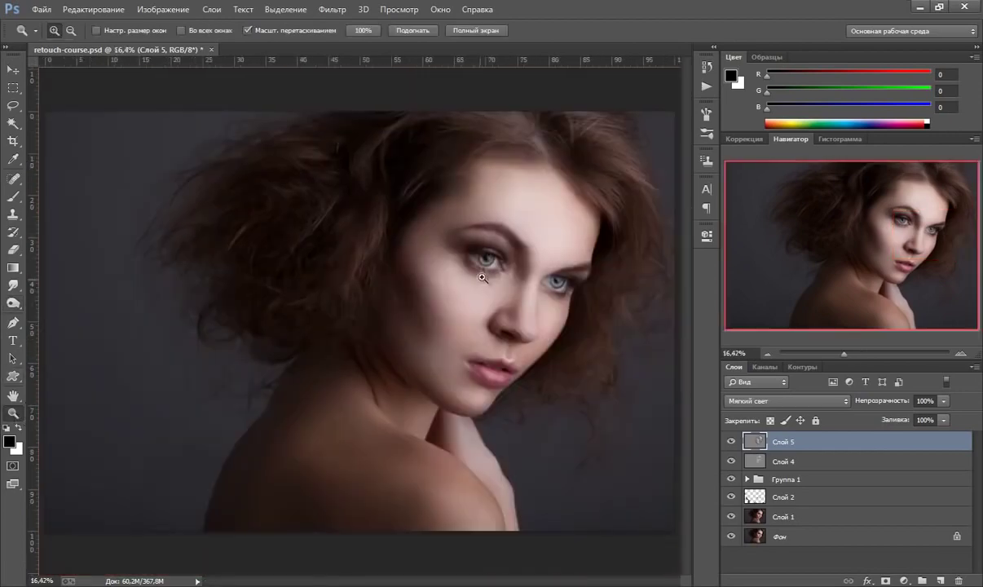
pyautogui.click(731, 443)
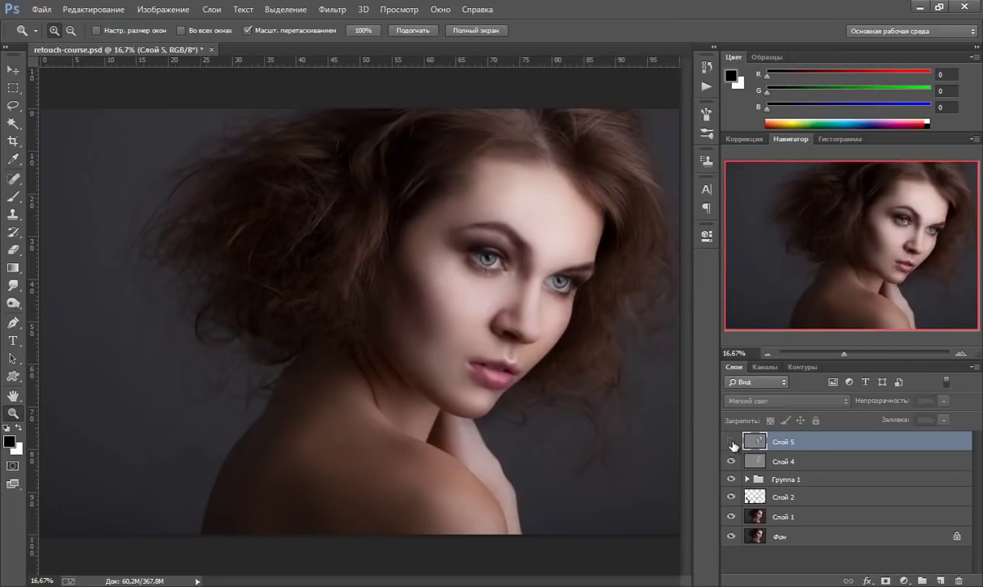
pyautogui.click(731, 442)
pyautogui.click(731, 446)
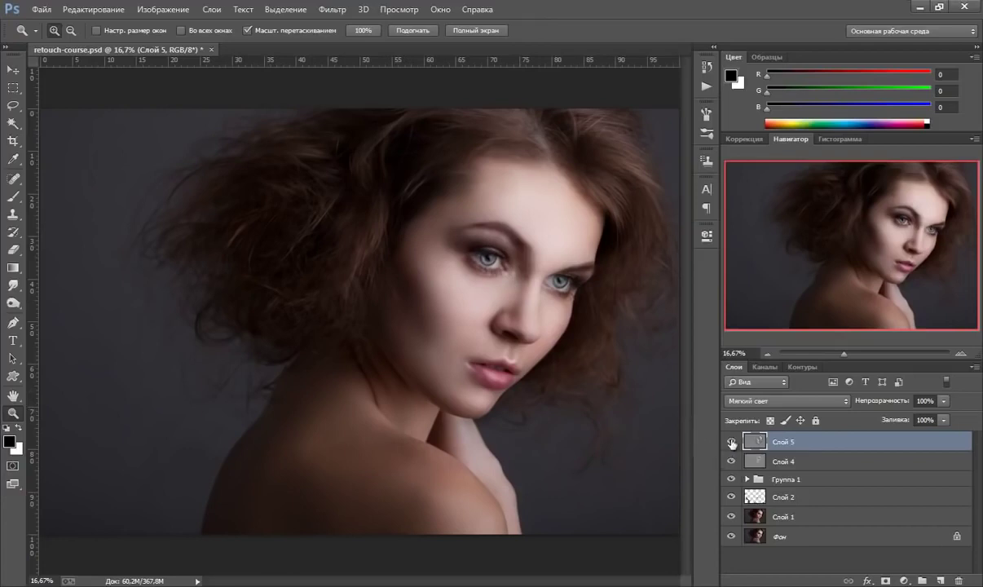
pyautogui.click(731, 442)
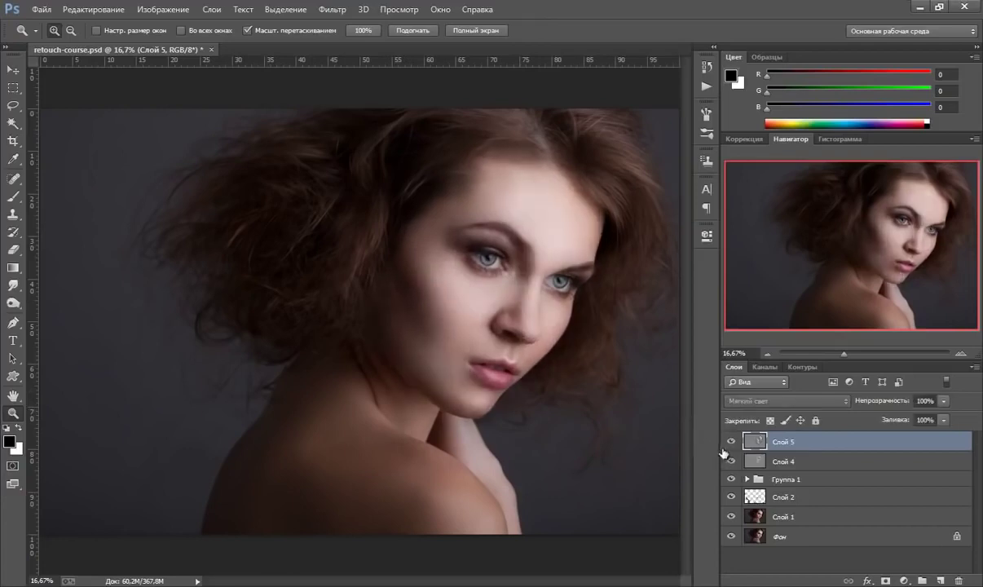
pyautogui.click(508, 280)
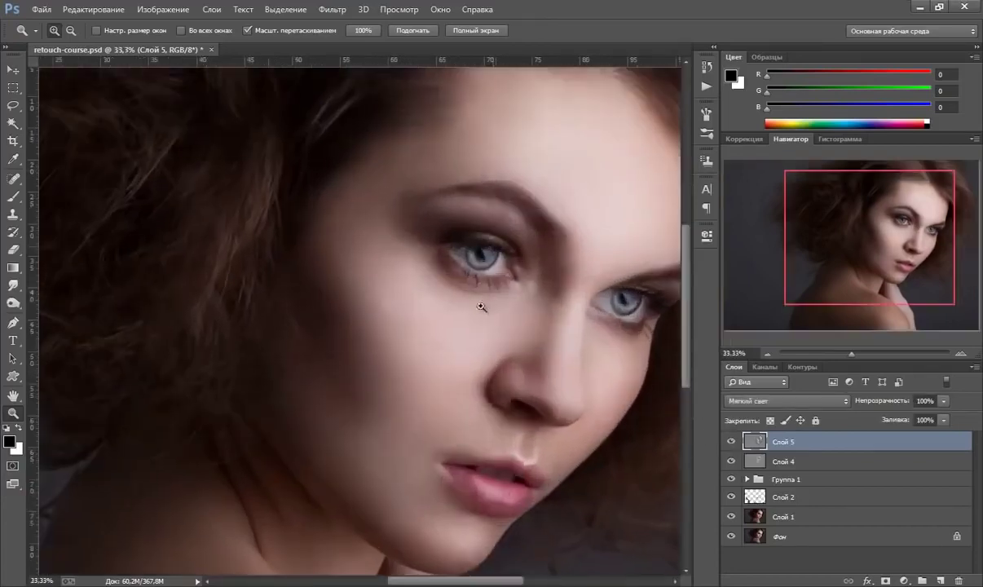
# Switch back to the Dodge Tool and fit the whole portrait on screen
pyautogui.click(20, 303)
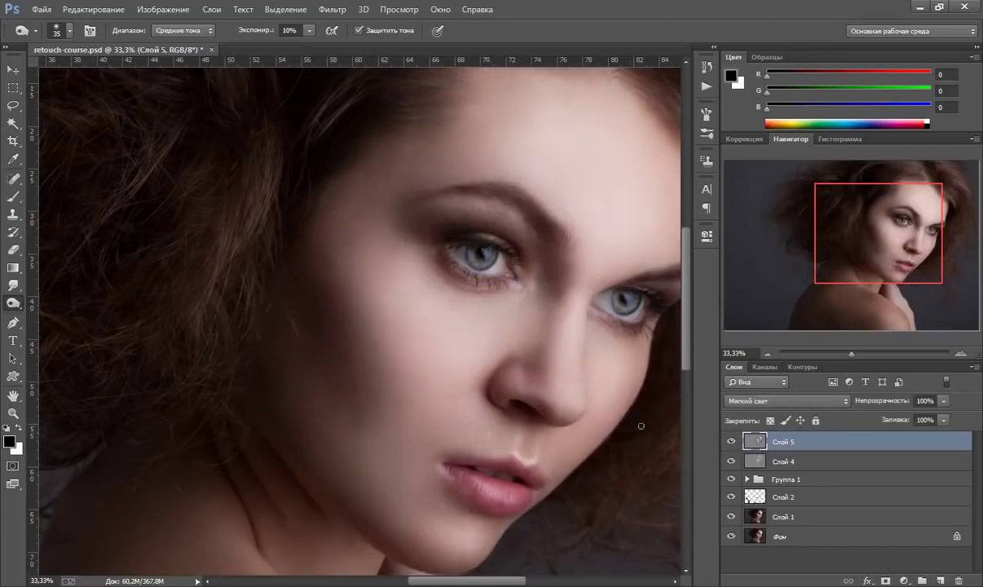
pyautogui.click(13, 413)
pyautogui.rightClick(475, 258)
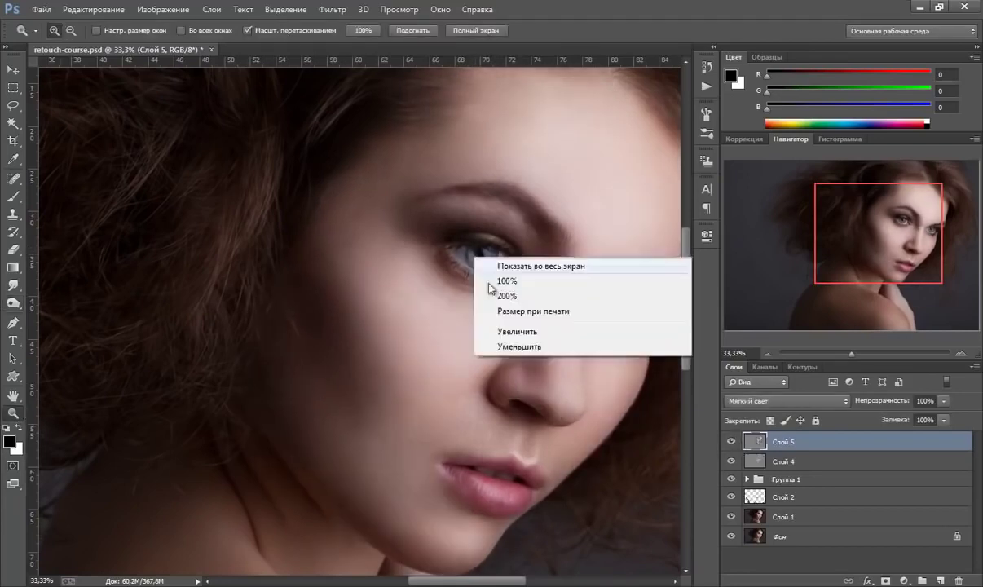
pyautogui.click(518, 267)
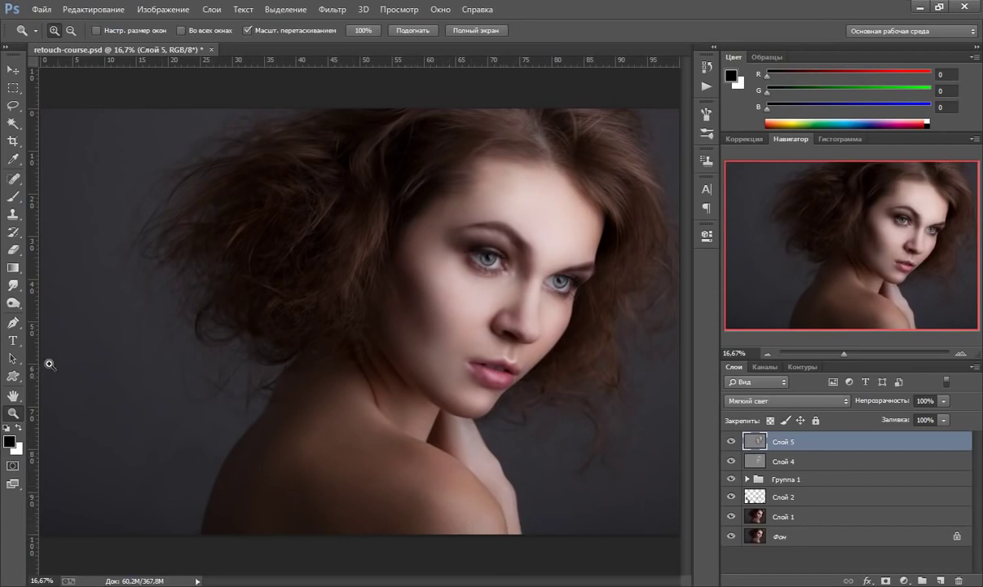
pyautogui.click(9, 305)
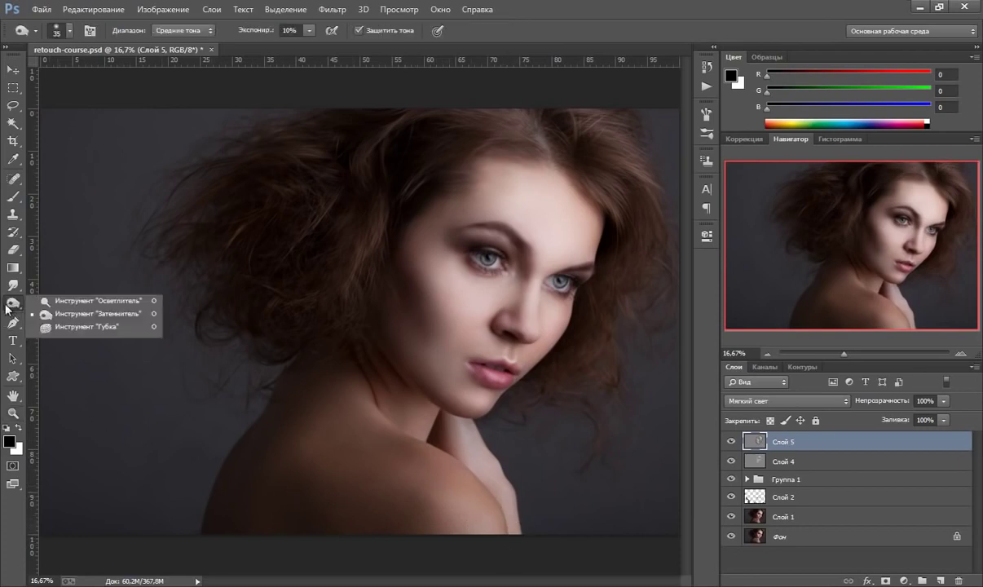
# Switch to the Burn Tool and darken the shadow under the chin and neck with a 400 brush
pyautogui.click(61, 313)
pyautogui.press(']')
pyautogui.press(']')
pyautogui.press(']')
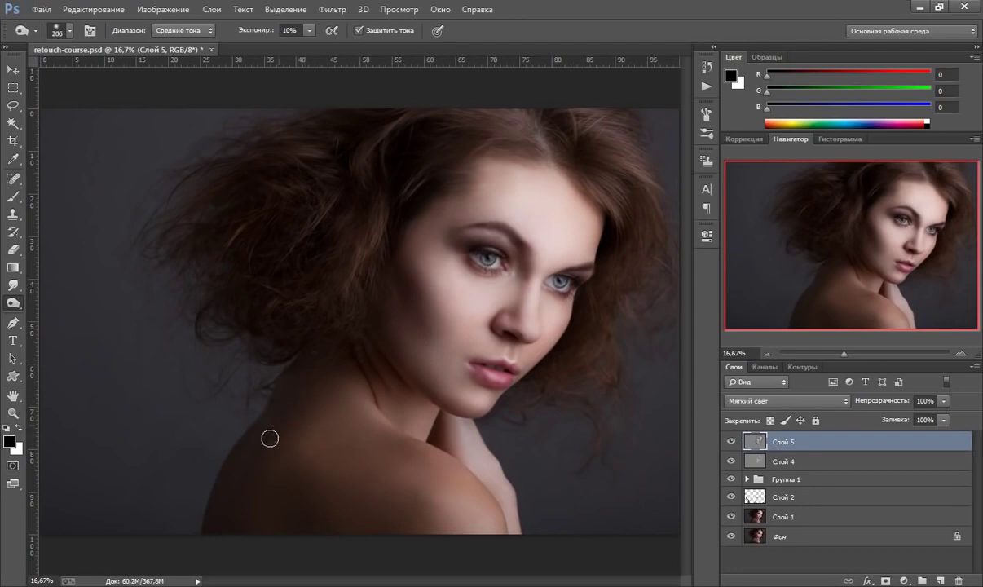
pyautogui.press(']')
pyautogui.press(']')
pyautogui.press(']')
pyautogui.press(']')
pyautogui.press(']')
pyautogui.press('[')
pyautogui.press('[')
pyautogui.press('[')
pyautogui.moveTo(448, 440); pyautogui.dragTo(429, 426)
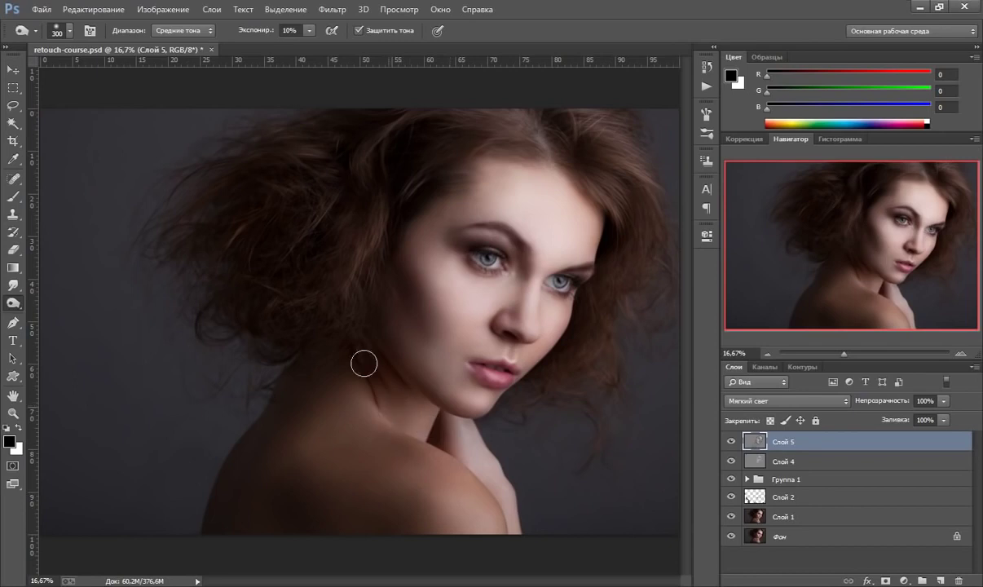
pyautogui.press('[')
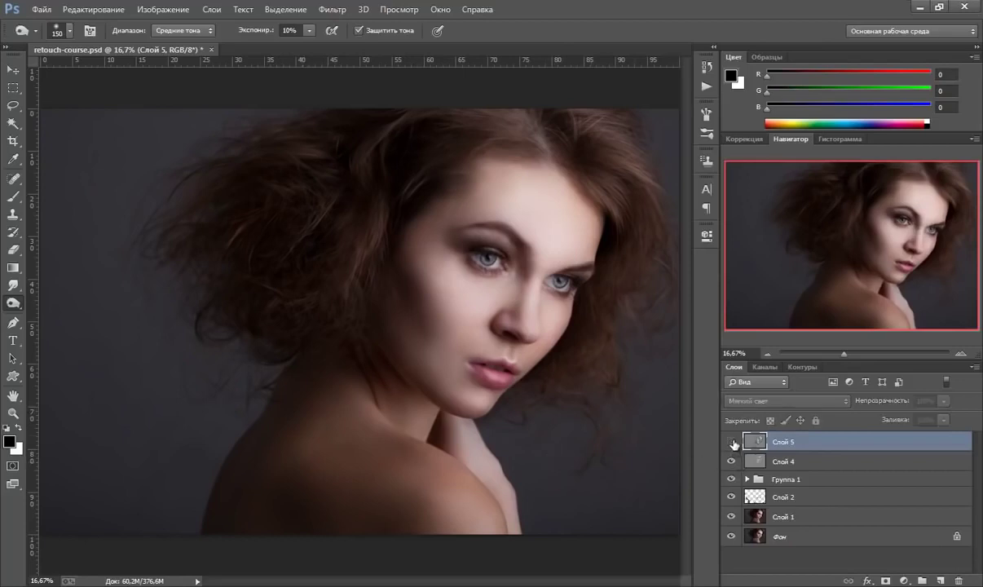
# Toggle Слой 5 to compare, then burn over the shoulder tone with a 300 brush
pyautogui.click(731, 441)
pyautogui.click(731, 441)
pyautogui.click(731, 441)
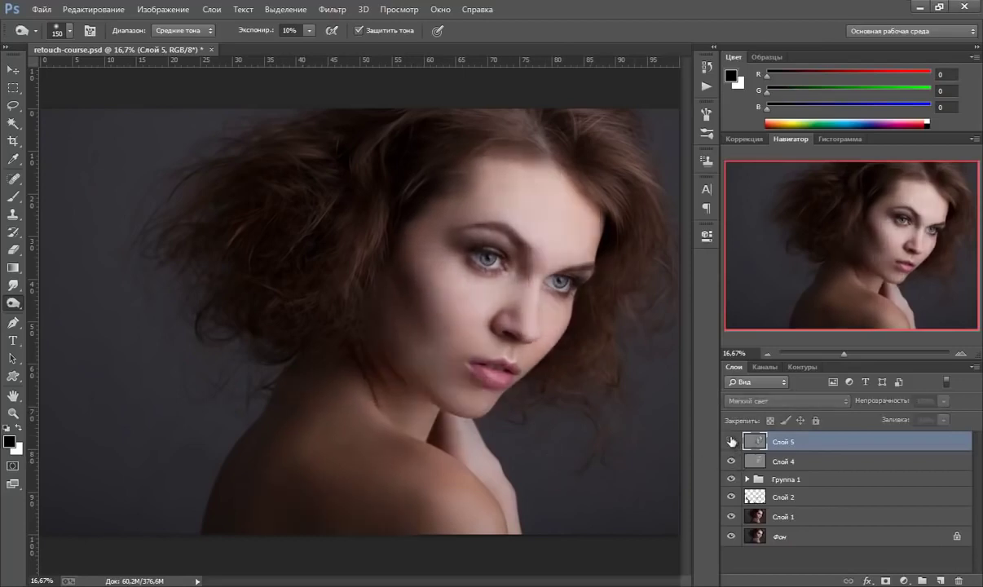
pyautogui.click(731, 441)
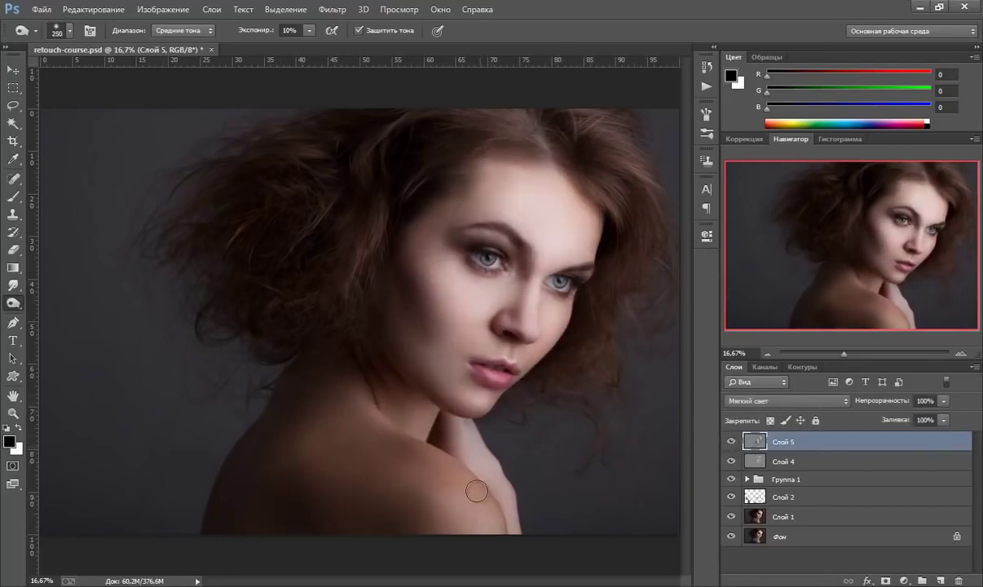
pyautogui.press(']')
pyautogui.press(']')
pyautogui.press(']')
pyautogui.press(']')
pyautogui.press(']')
pyautogui.moveTo(397, 527)
pyautogui.mouseDown()
pyautogui.moveTo(402, 458)
pyautogui.moveTo(320, 479)
pyautogui.moveTo(353, 520)
pyautogui.moveTo(328, 495)
pyautogui.mouseUp()
pyautogui.rightClick(13, 303)
pyautogui.rightClick(13, 302)
# Switch to the Dodge Tool at 10% exposure and lighten the shoulder skin
pyautogui.click(82, 313)
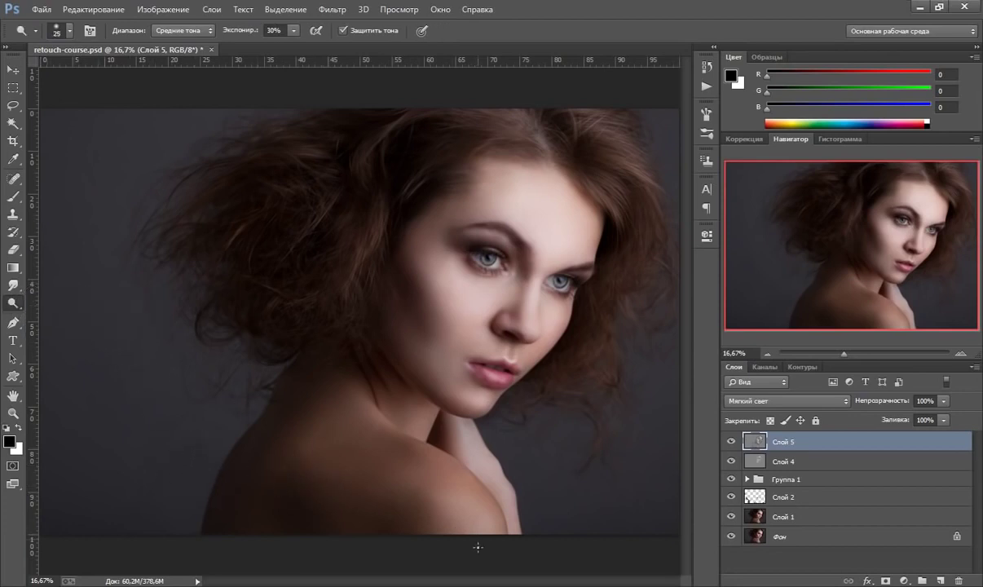
pyautogui.press(']')
pyautogui.press(']')
pyautogui.click(295, 31)
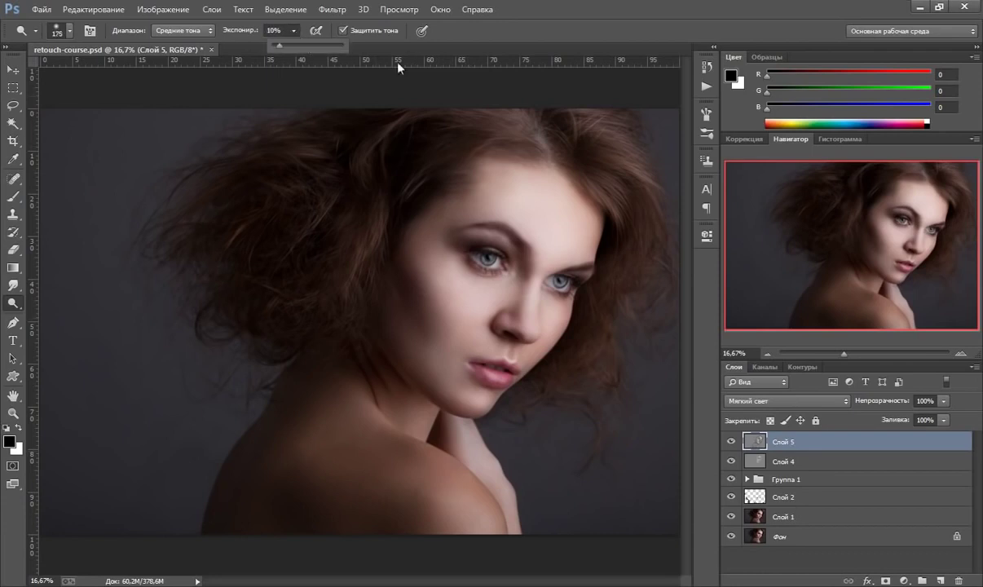
pyautogui.press(']')
pyautogui.press(']')
pyautogui.press(']')
pyautogui.press(']')
pyautogui.press(']')
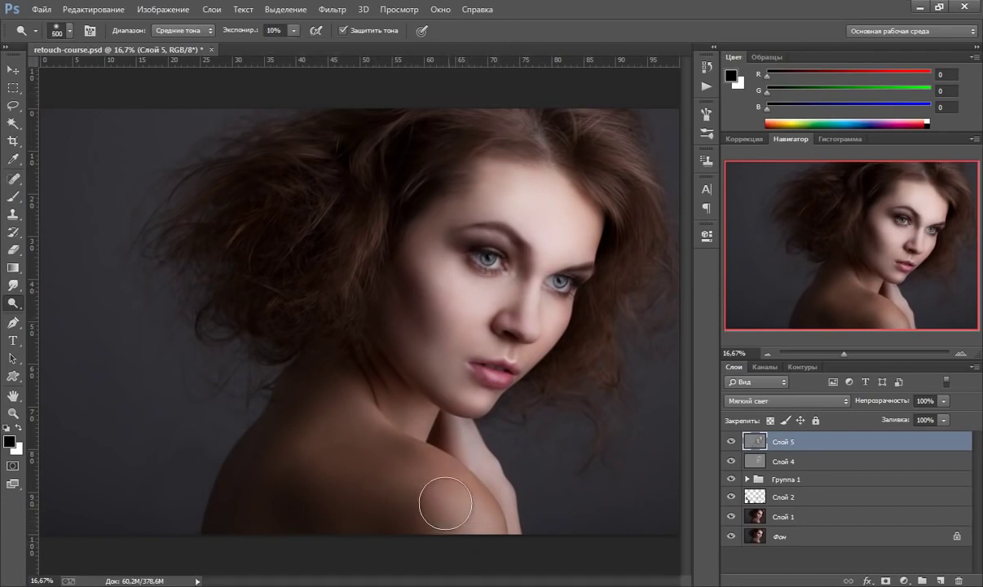
pyautogui.moveTo(440, 507); pyautogui.dragTo(401, 464)
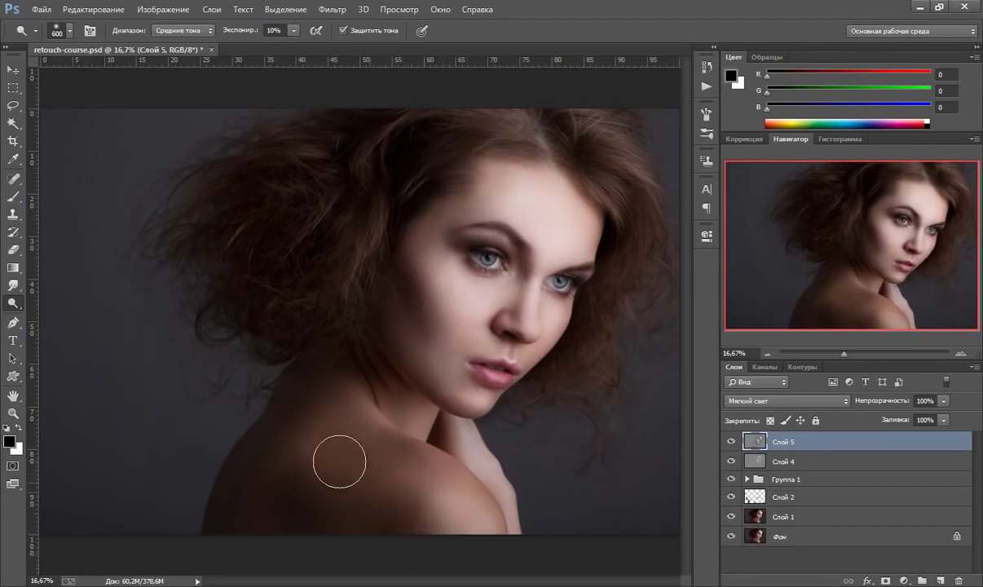
# Lighten the neck and shoulder with a 400 brush, then resize the brush to 250
pyautogui.press('[')
pyautogui.press('[')
pyautogui.moveTo(376, 430); pyautogui.dragTo(405, 441)
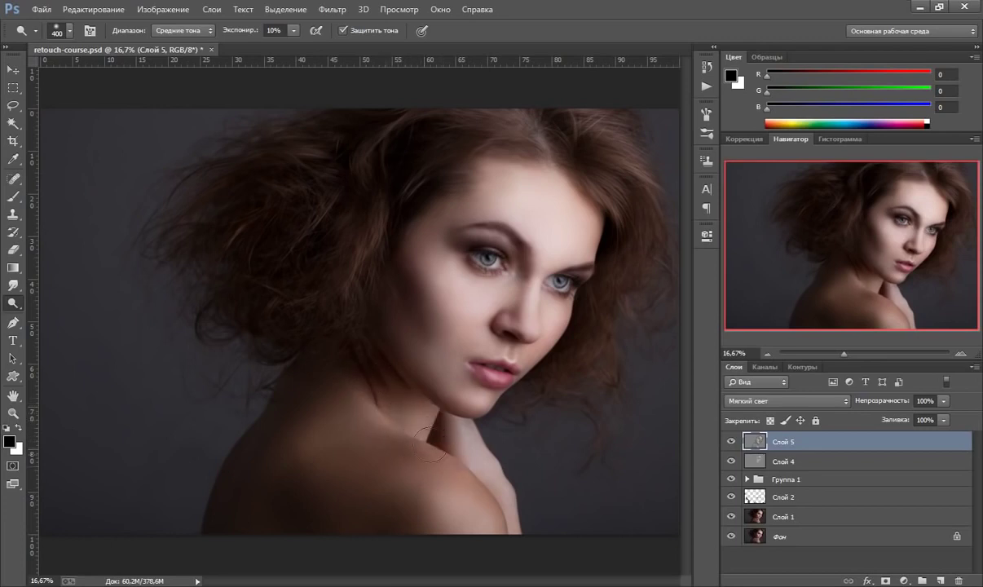
pyautogui.press('[')
pyautogui.press('[')
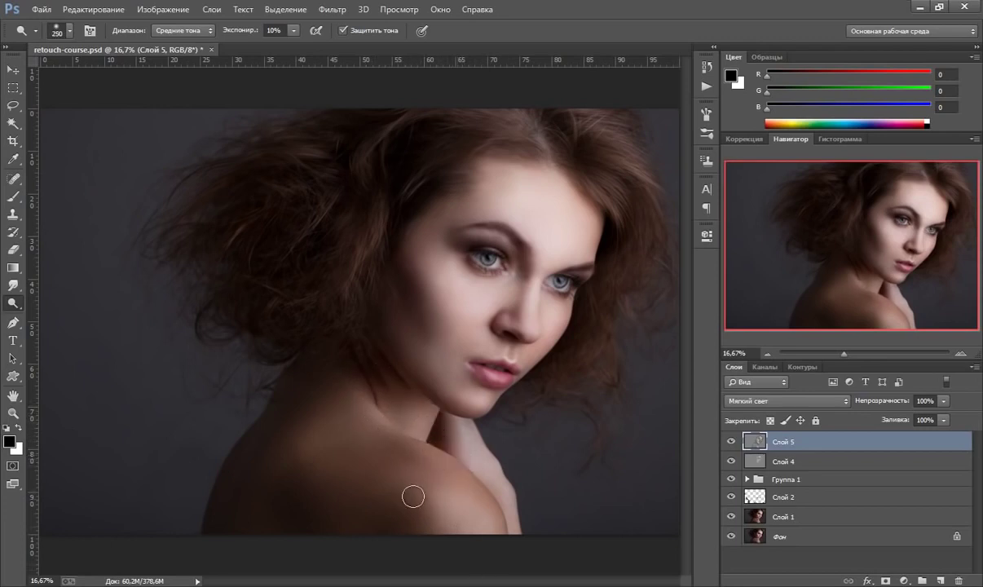
pyautogui.press('[')
pyautogui.press(']')
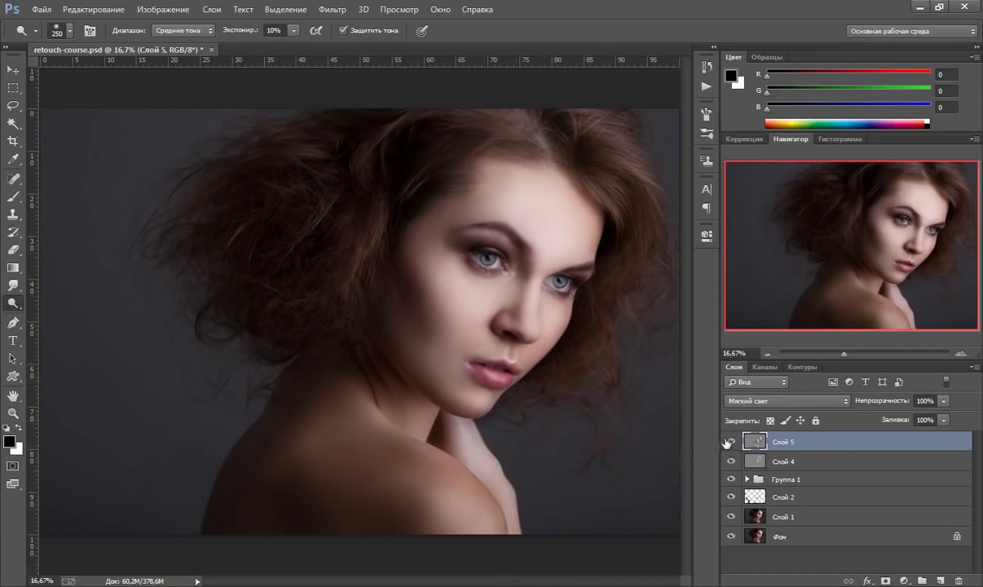
# Toggle Слой 5 off and on to compare the shoulder, leaving it visible
pyautogui.click(730, 442)
pyautogui.click(731, 443)
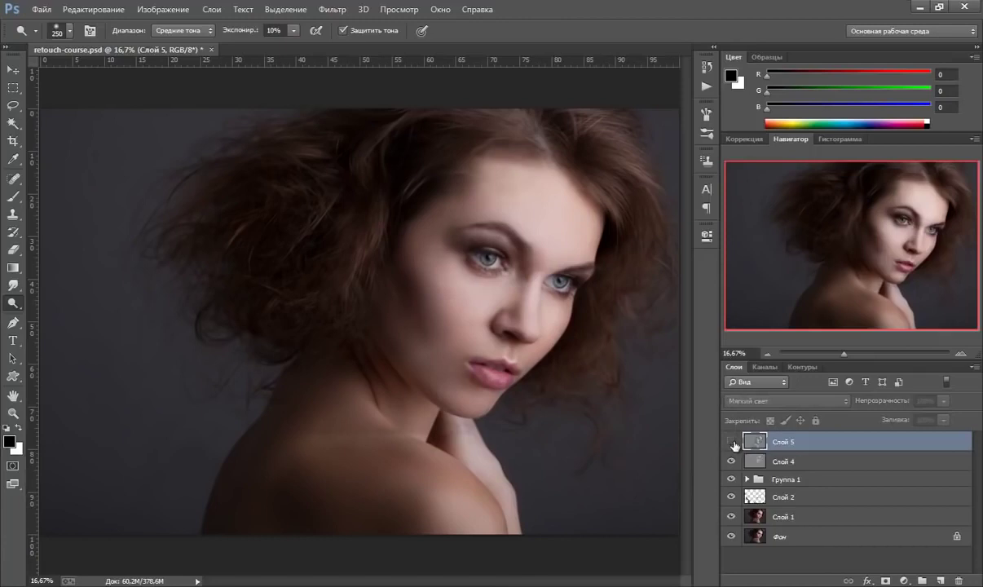
pyautogui.click(732, 442)
pyautogui.click(731, 441)
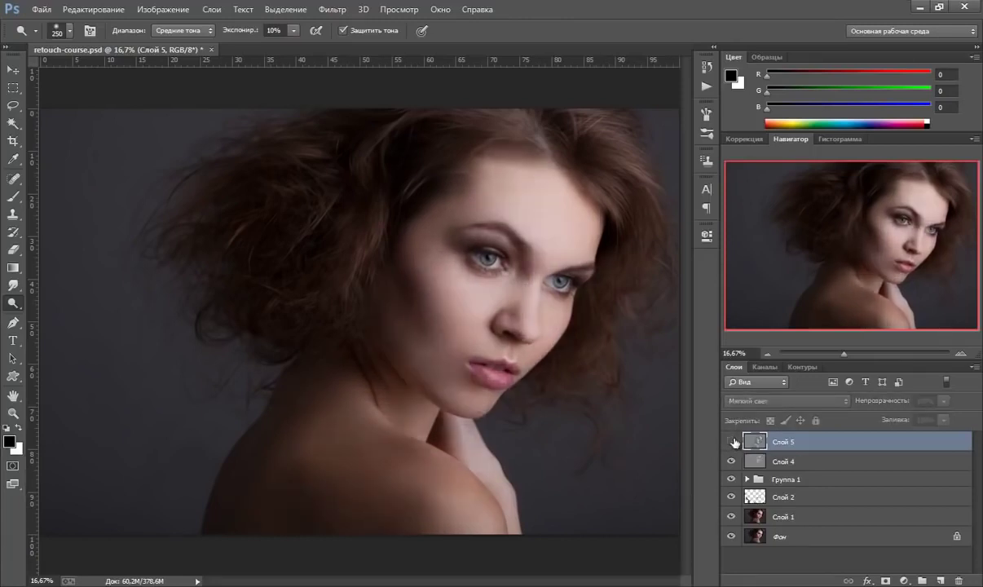
pyautogui.click(731, 442)
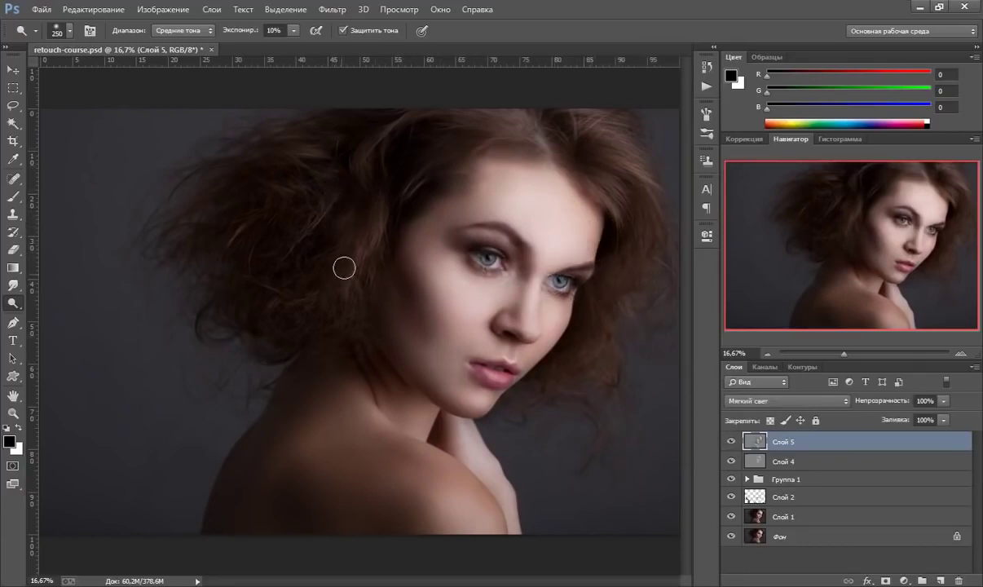
# Set dodge exposure to 20% and lighten hair strands above the face, ending at a 175 brush
pyautogui.click(296, 30)
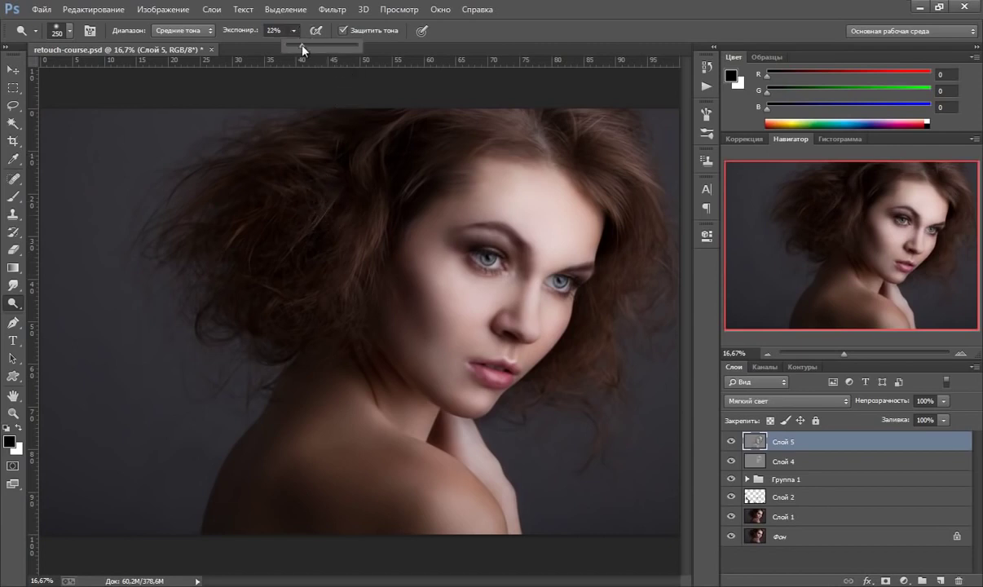
pyautogui.moveTo(301, 47); pyautogui.dragTo(299, 47)
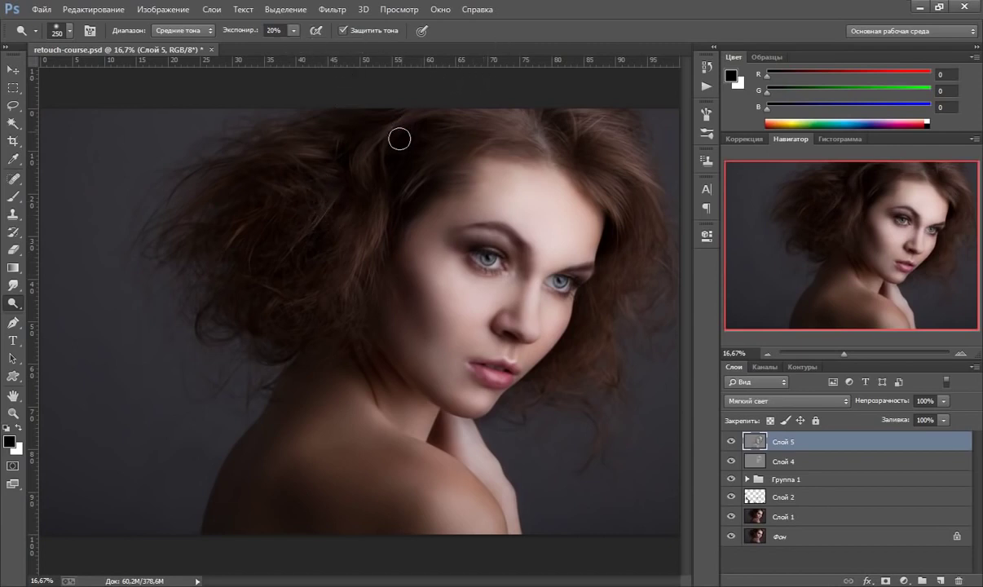
pyautogui.press('[')
pyautogui.press('[')
pyautogui.press('[')
pyautogui.press('[')
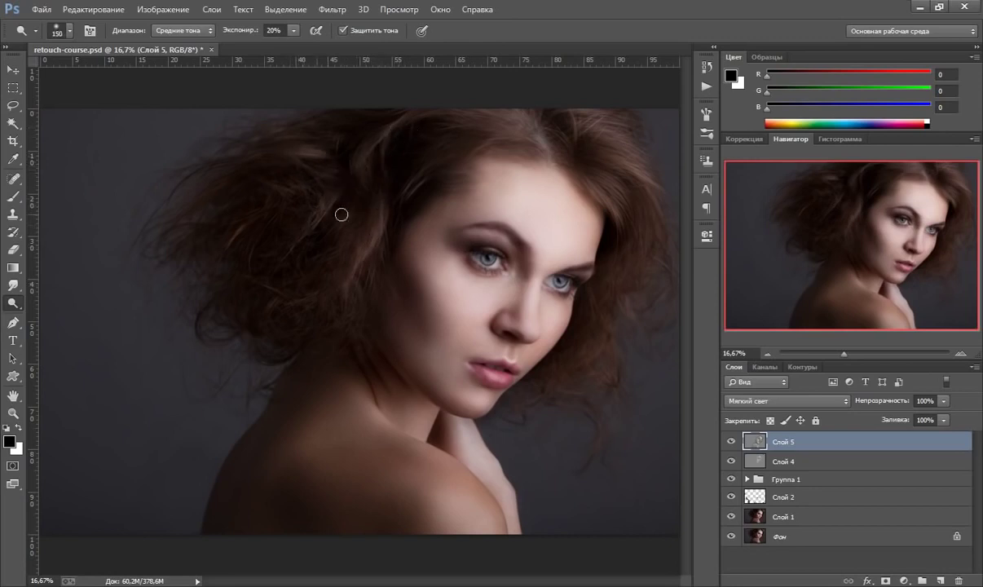
pyautogui.moveTo(261, 318)
pyautogui.mouseDown()
pyautogui.moveTo(259, 272)
pyautogui.moveTo(234, 245)
pyautogui.mouseUp()
pyautogui.press(']')
pyautogui.press(']')
pyautogui.press(']')
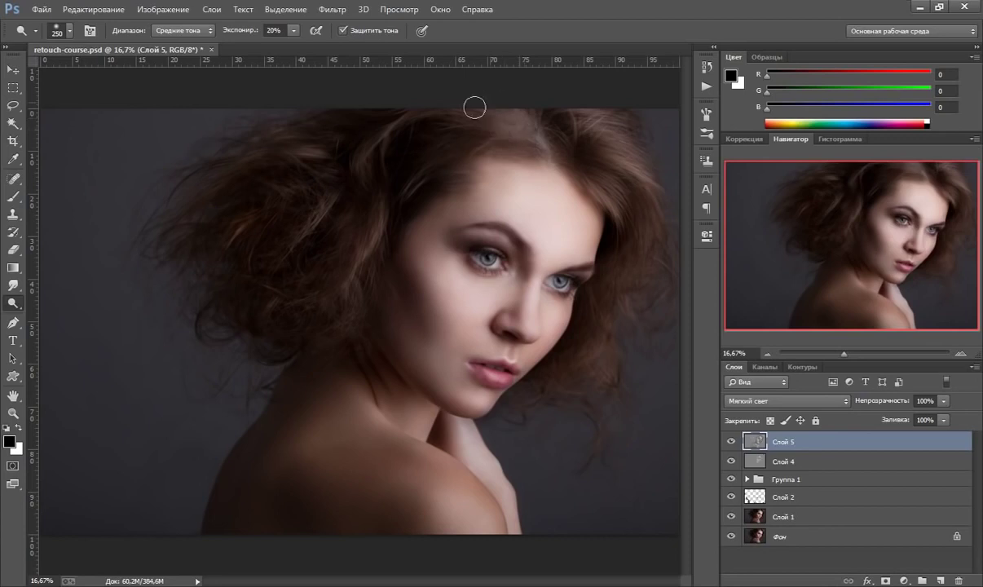
pyautogui.press('[')
pyautogui.press('[')
# Switch to the Burn Tool and reduce the brush to 250
pyautogui.keyDown('alt'); pyautogui.click(18, 304); pyautogui.keyUp('alt')
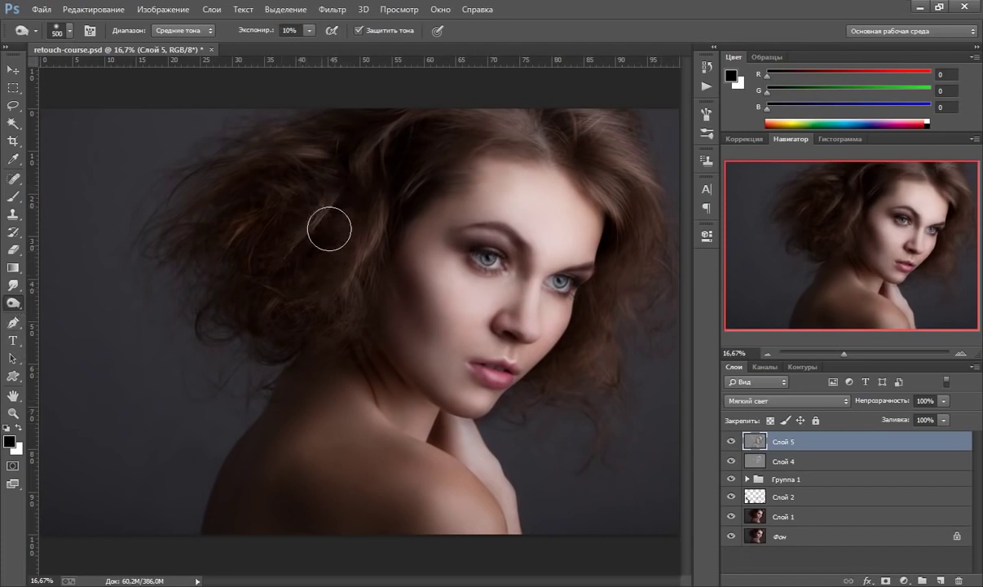
pyautogui.press('[')
pyautogui.press('[')
pyautogui.press('[')
pyautogui.press('[')
pyautogui.press('[')
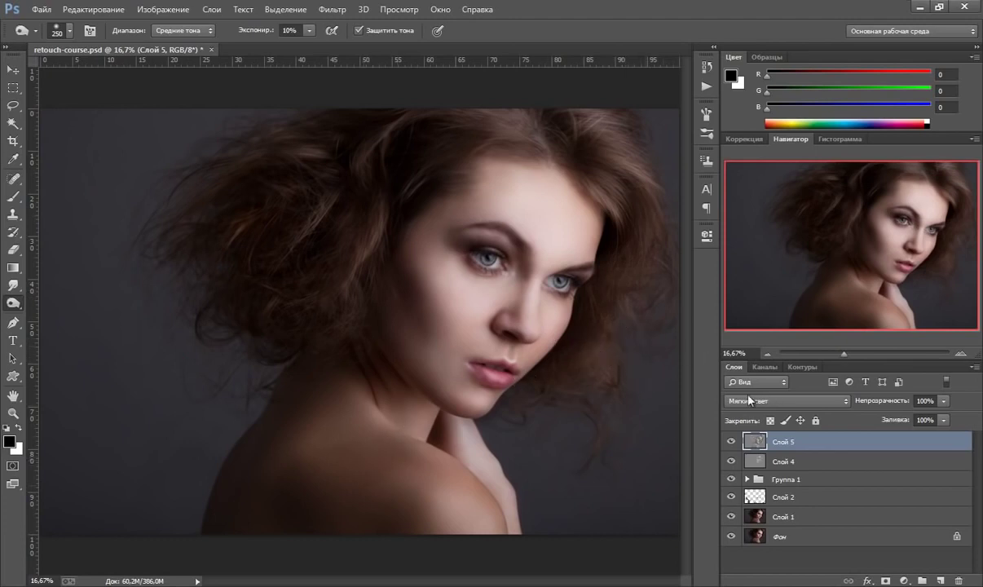
# Compare Слой 5 on and off, then set its opacity to 75%
pyautogui.click(730, 441)
pyautogui.click(730, 441)
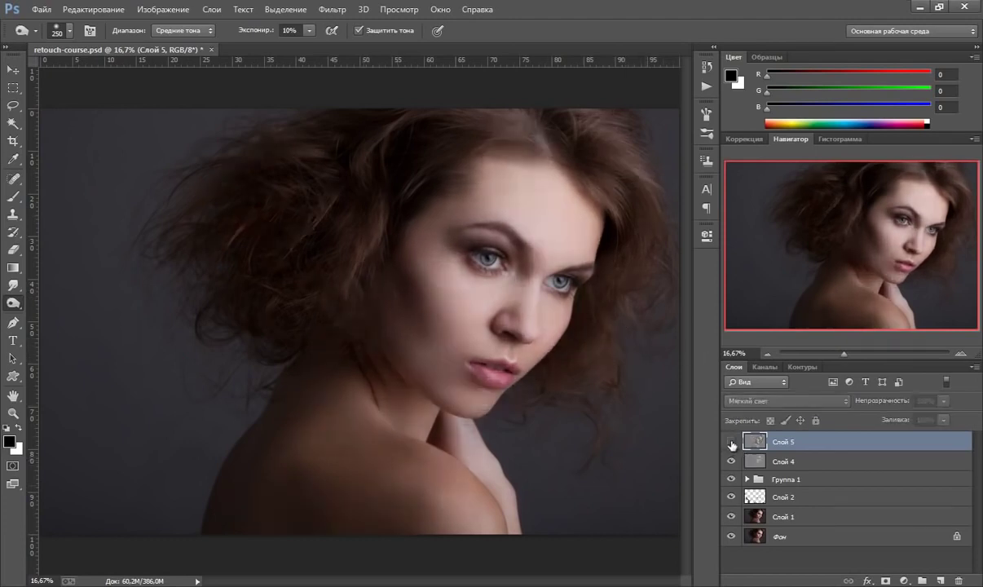
pyautogui.click(730, 441)
pyautogui.click(730, 442)
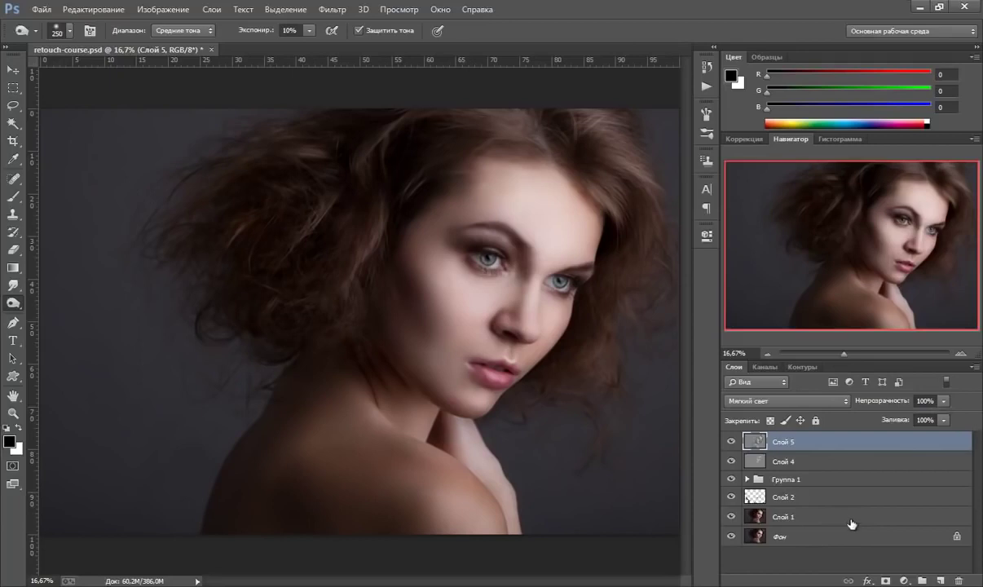
pyautogui.click(943, 402)
pyautogui.moveTo(924, 419); pyautogui.dragTo(925, 419)
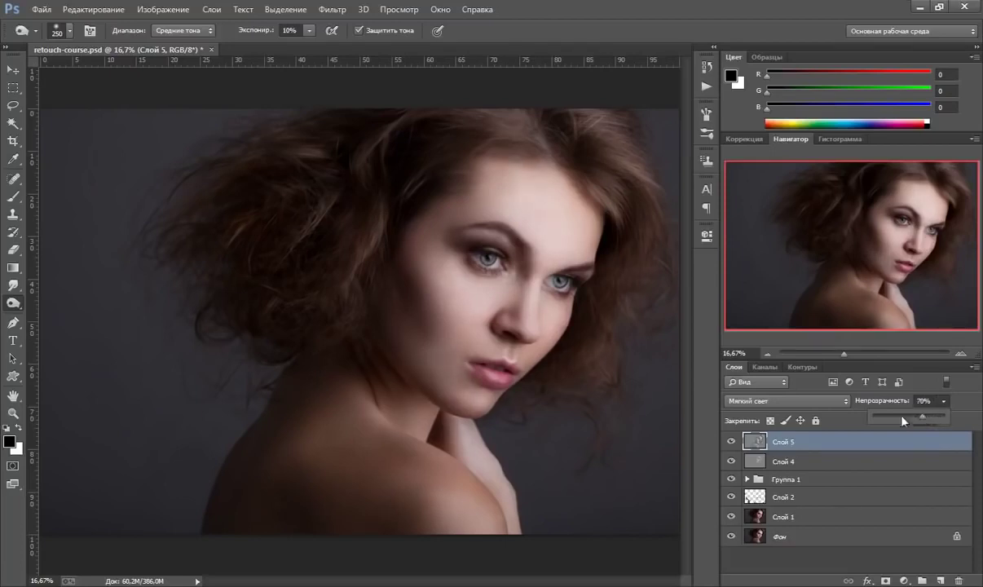
# Check Слой 5's fill setting and toggle the layer to judge the softer effect, ending hidden
pyautogui.click(732, 441)
pyautogui.click(732, 441)
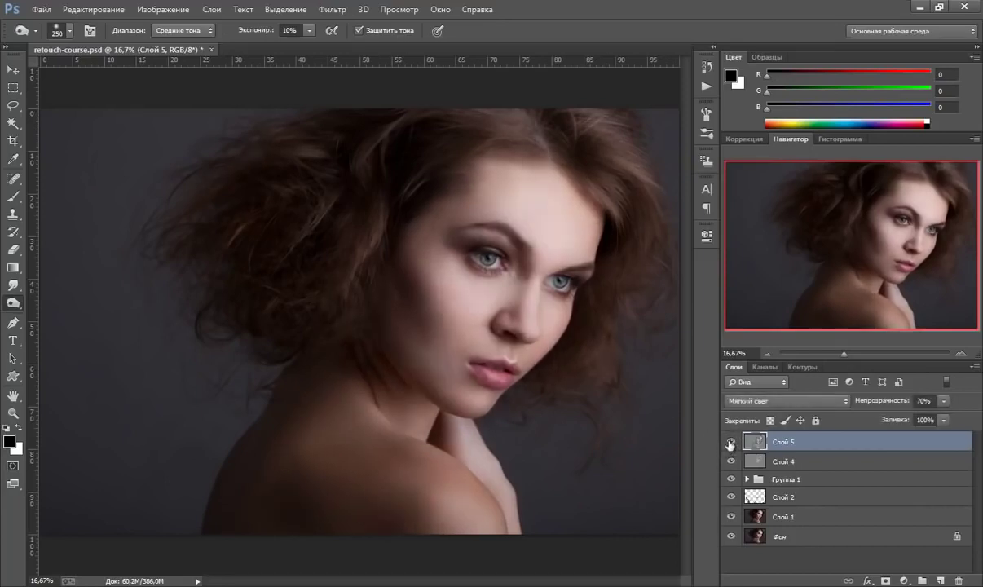
pyautogui.click(731, 442)
pyautogui.click(943, 420)
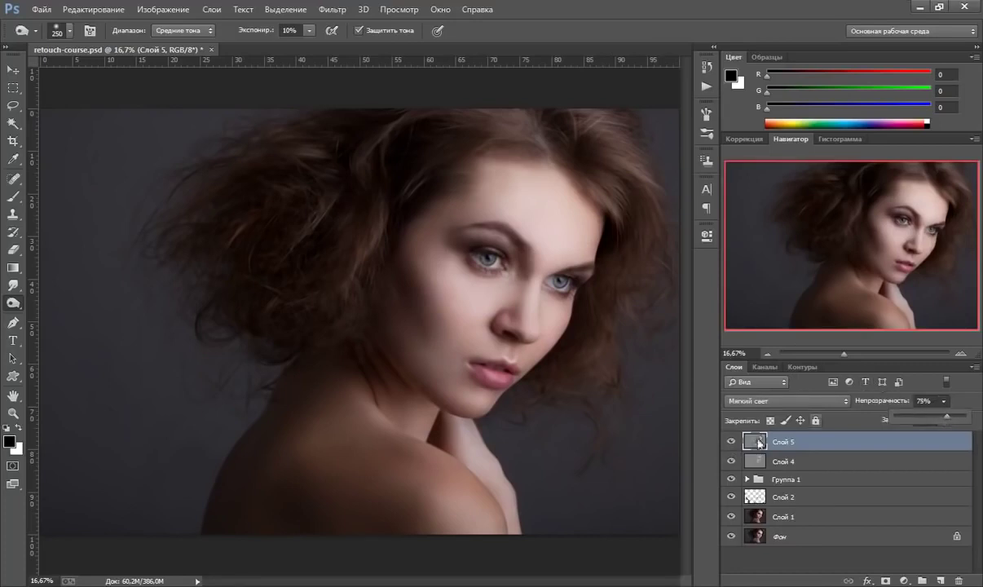
pyautogui.click(731, 441)
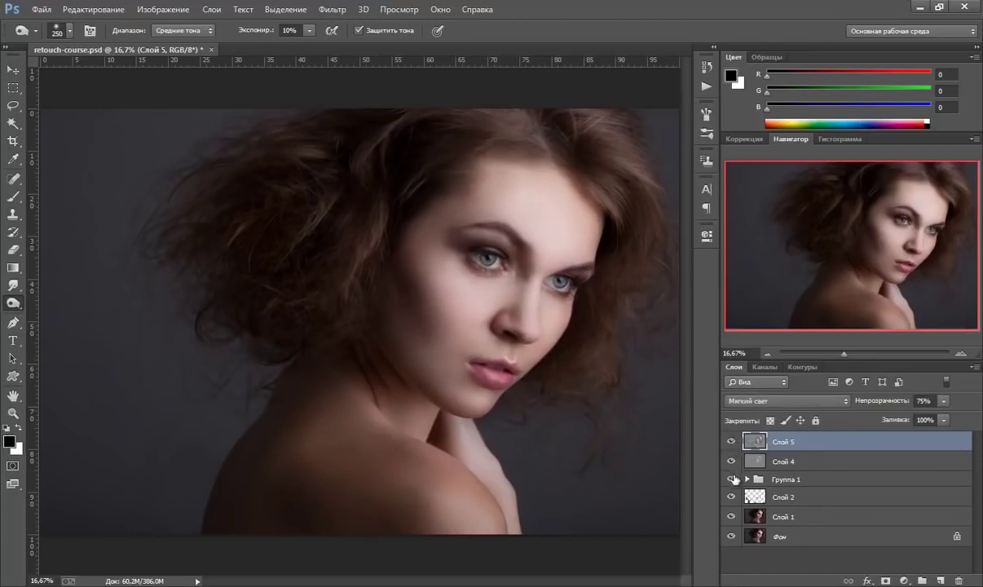
pyautogui.click(731, 442)
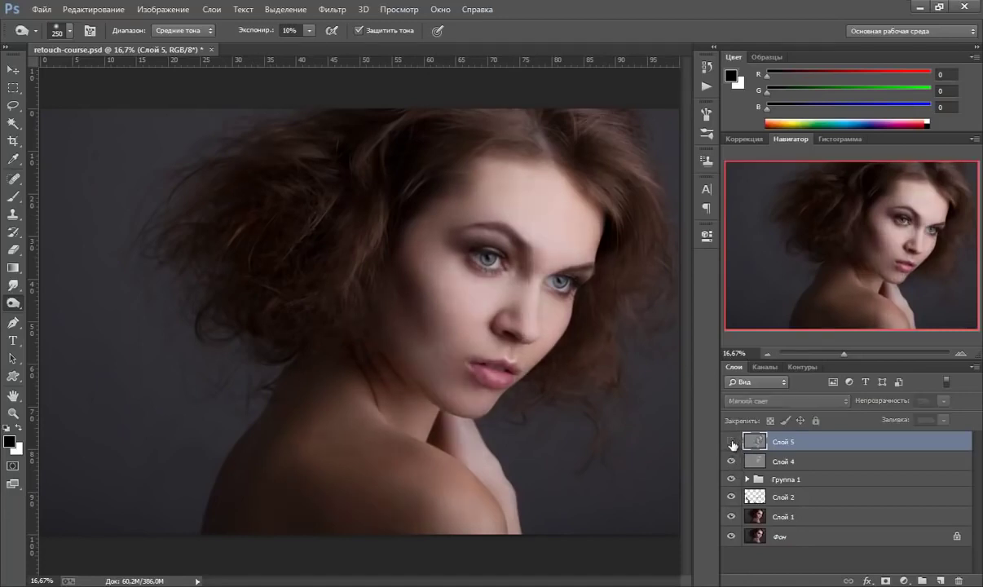